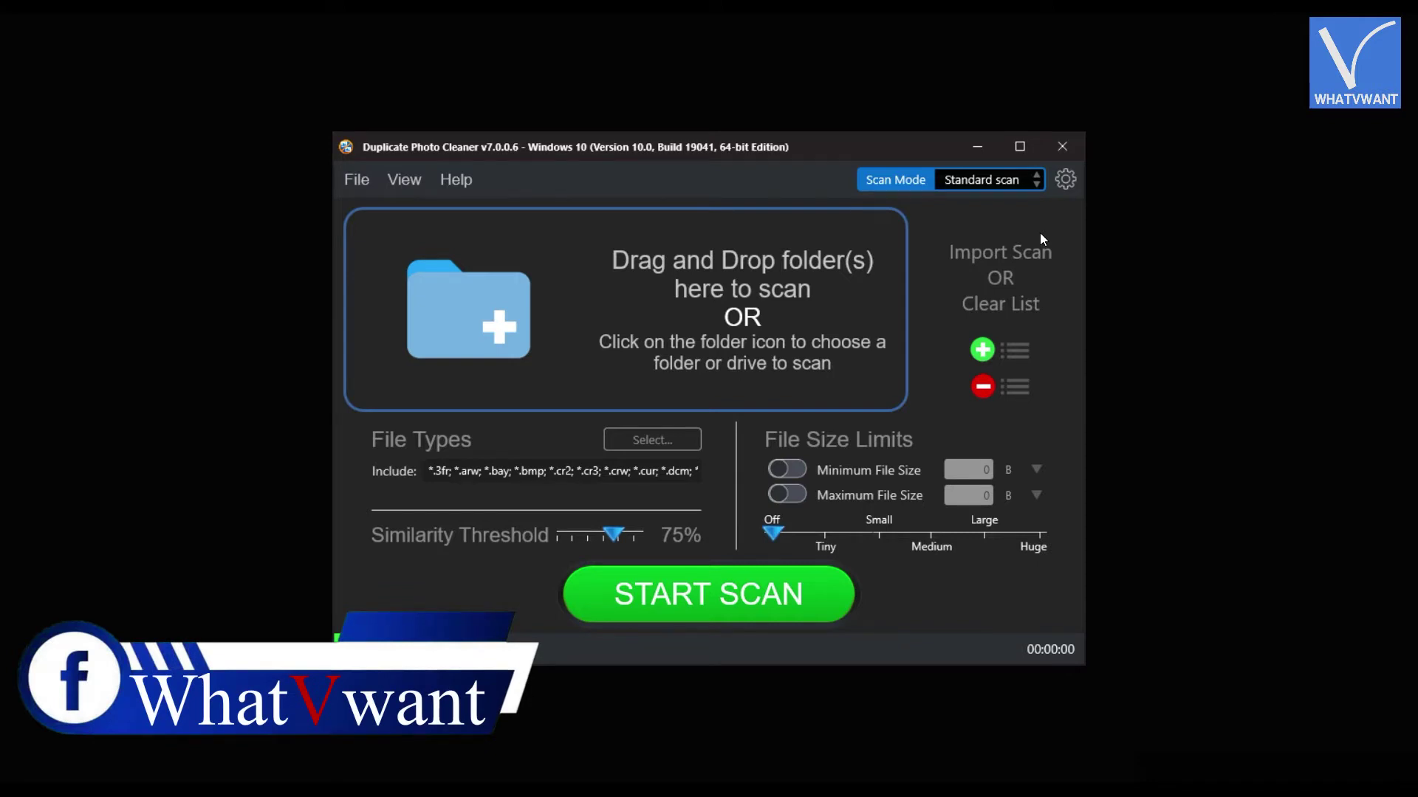
Add the Desktop Logos folder to Duplicate Photo Cleaner's scan list and start scanning it
click(510, 339)
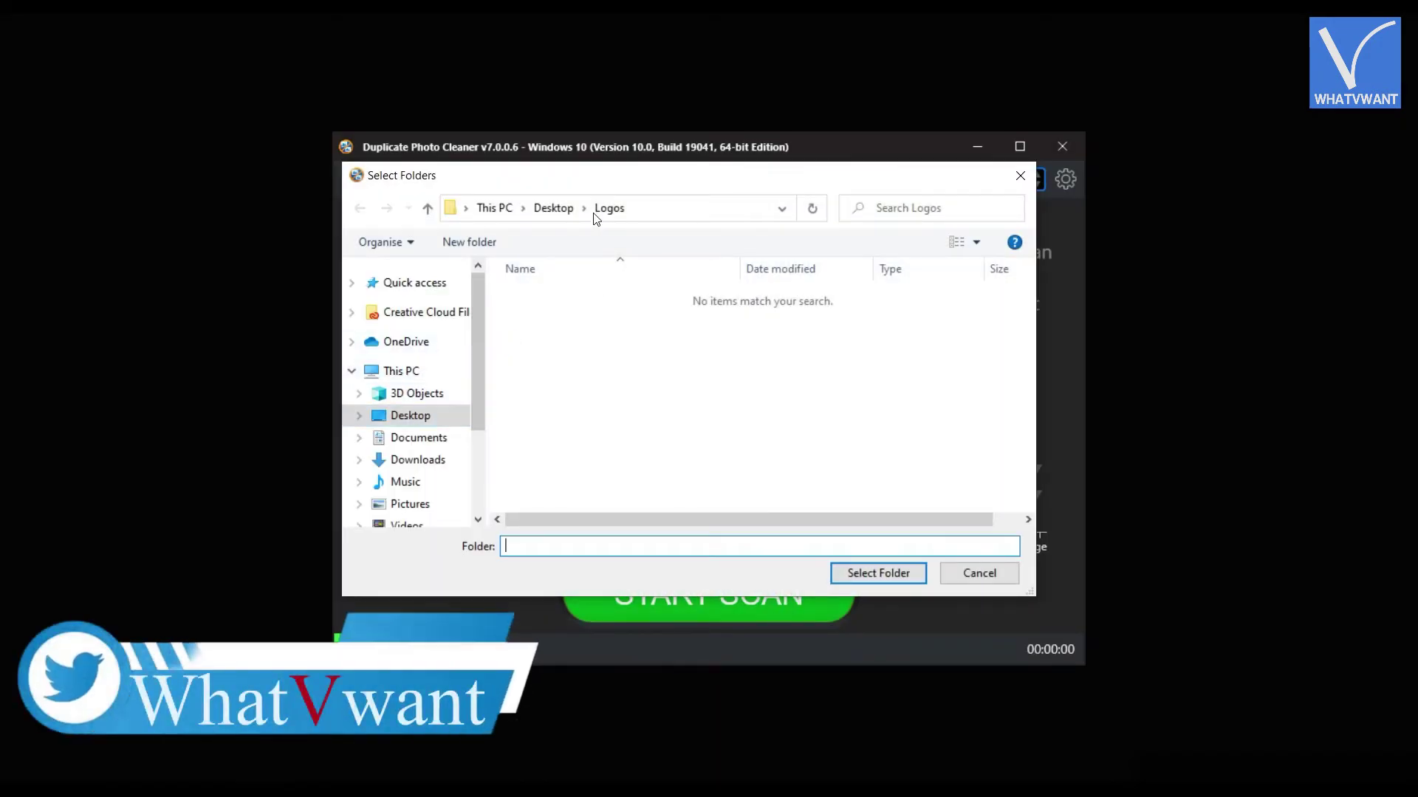
click(842, 573)
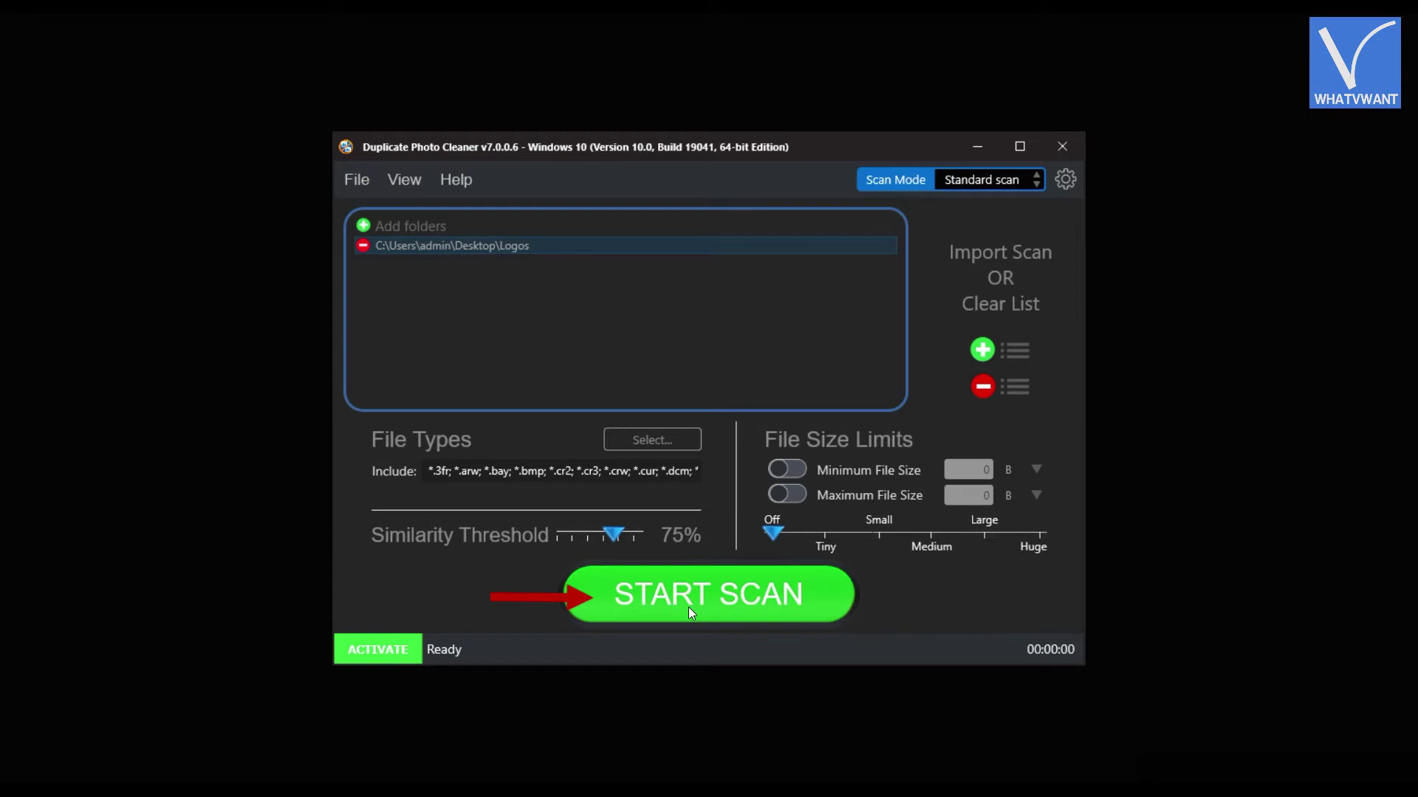
click(688, 609)
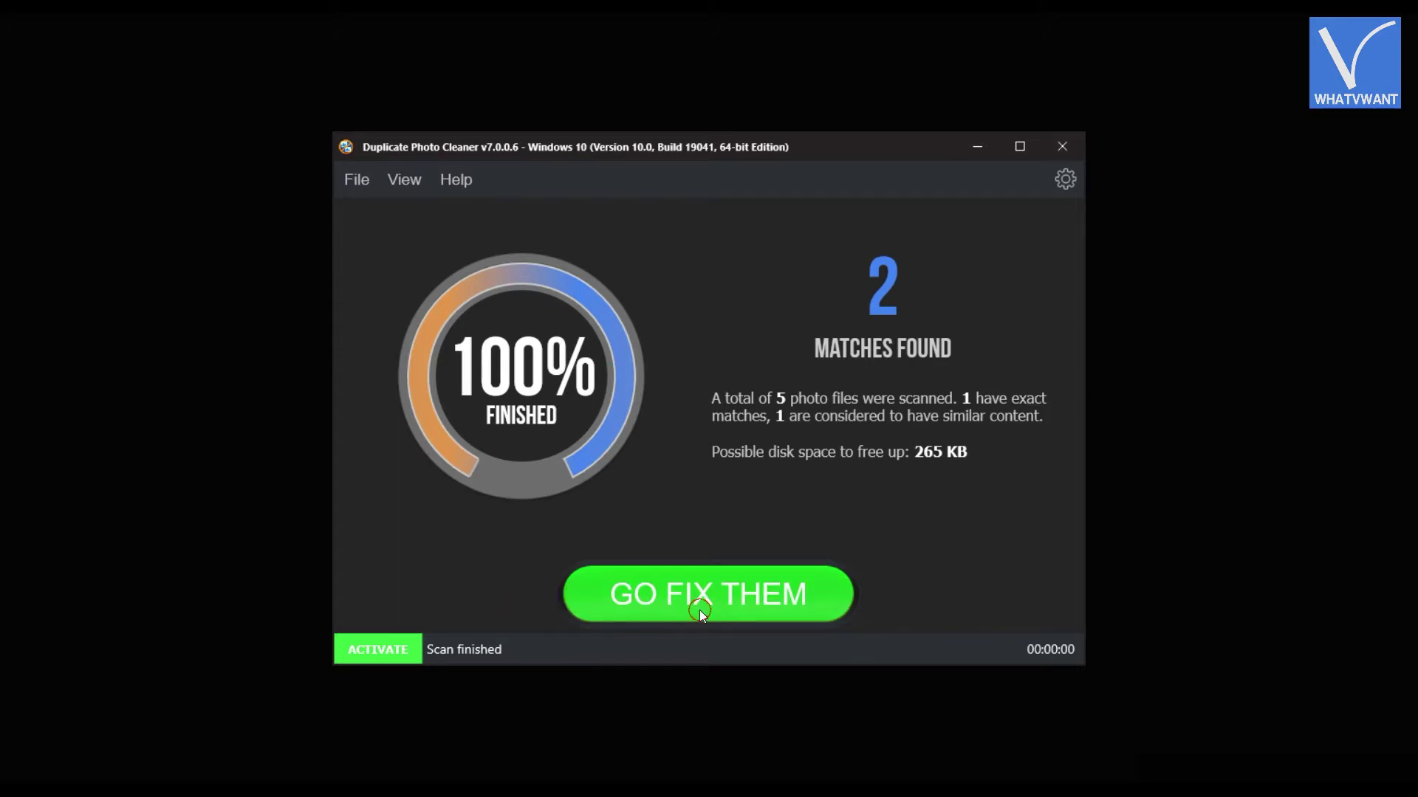
Review the MM.png/MM-centre.png and MM-Logo.png/MM-circle.png pairs, then mark MM.png for deletion
click(700, 616)
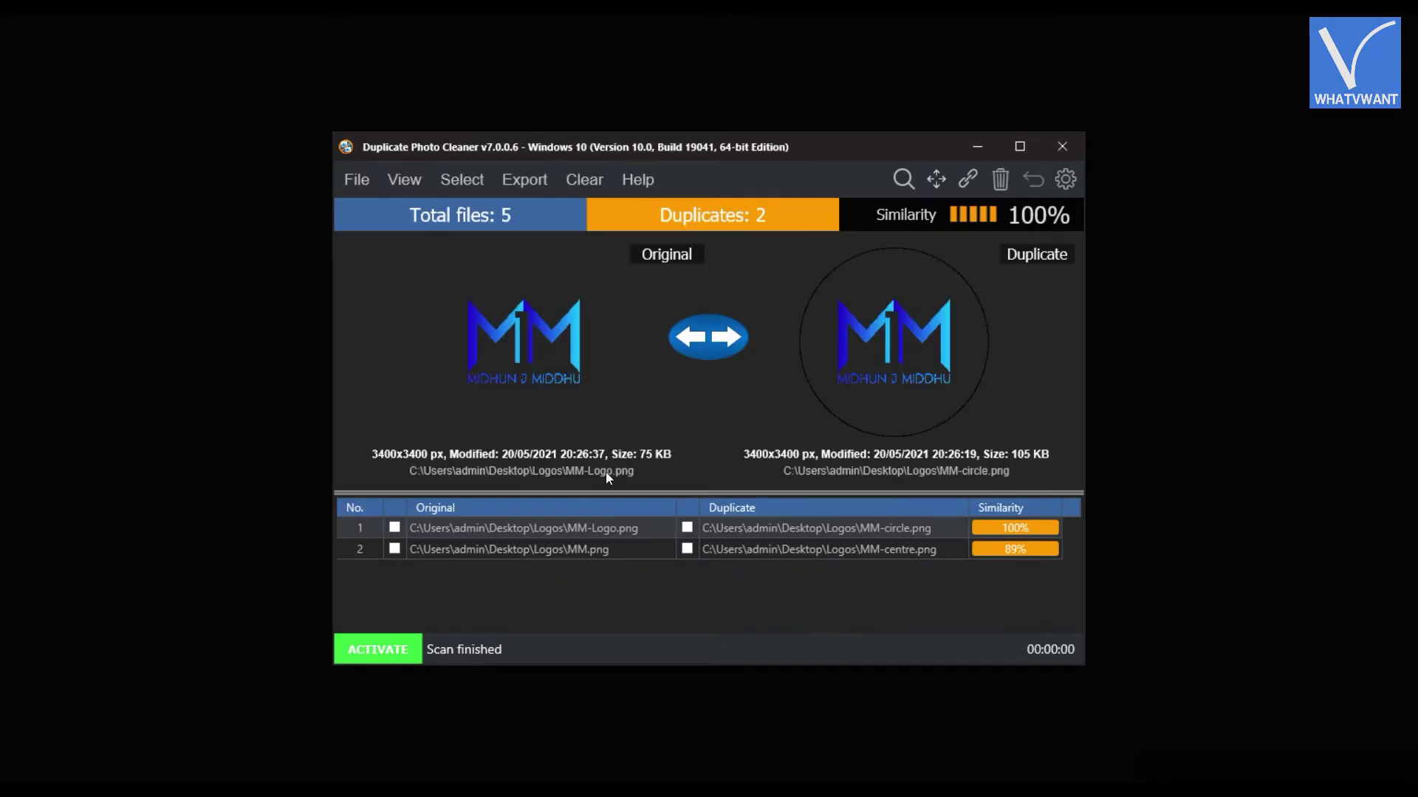
click(488, 551)
click(512, 530)
click(534, 550)
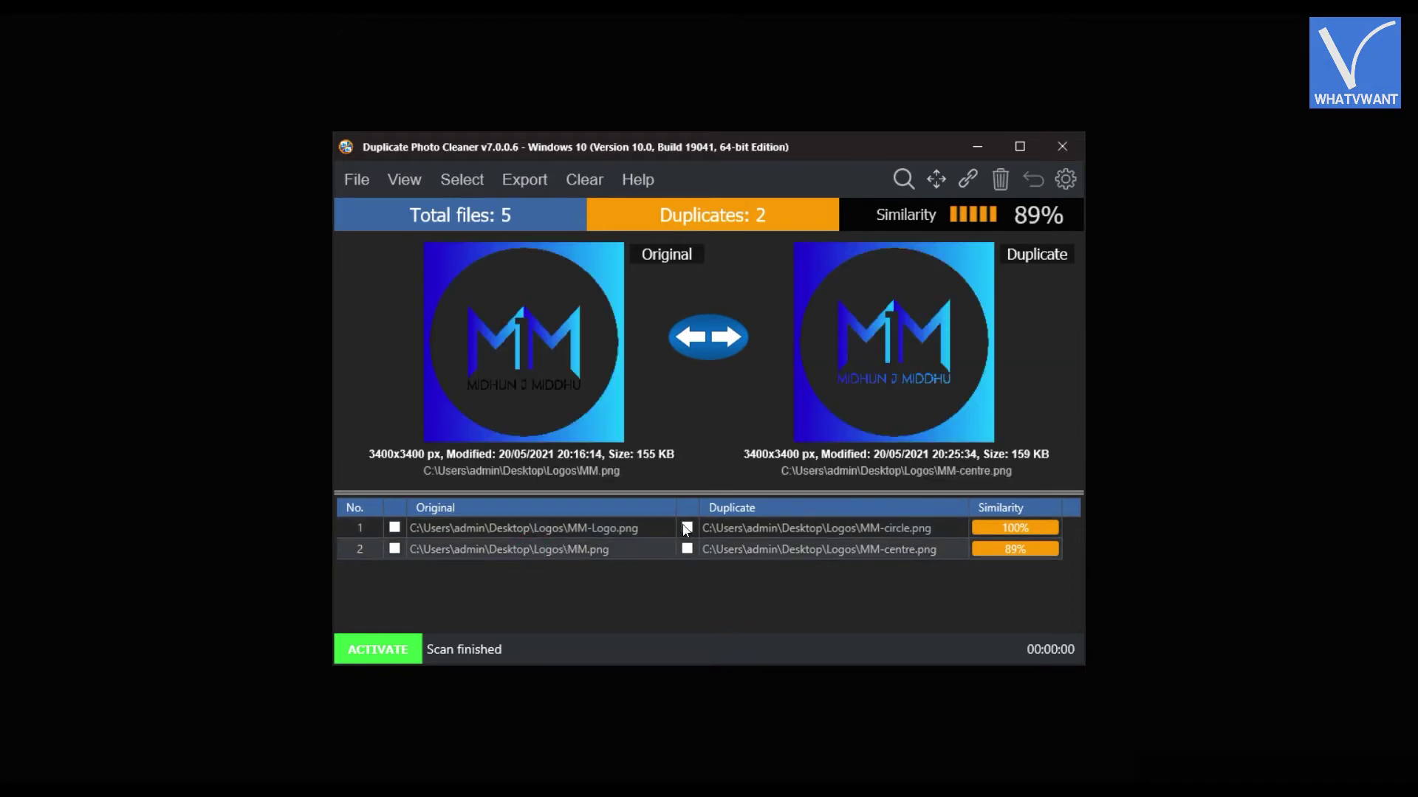
click(395, 550)
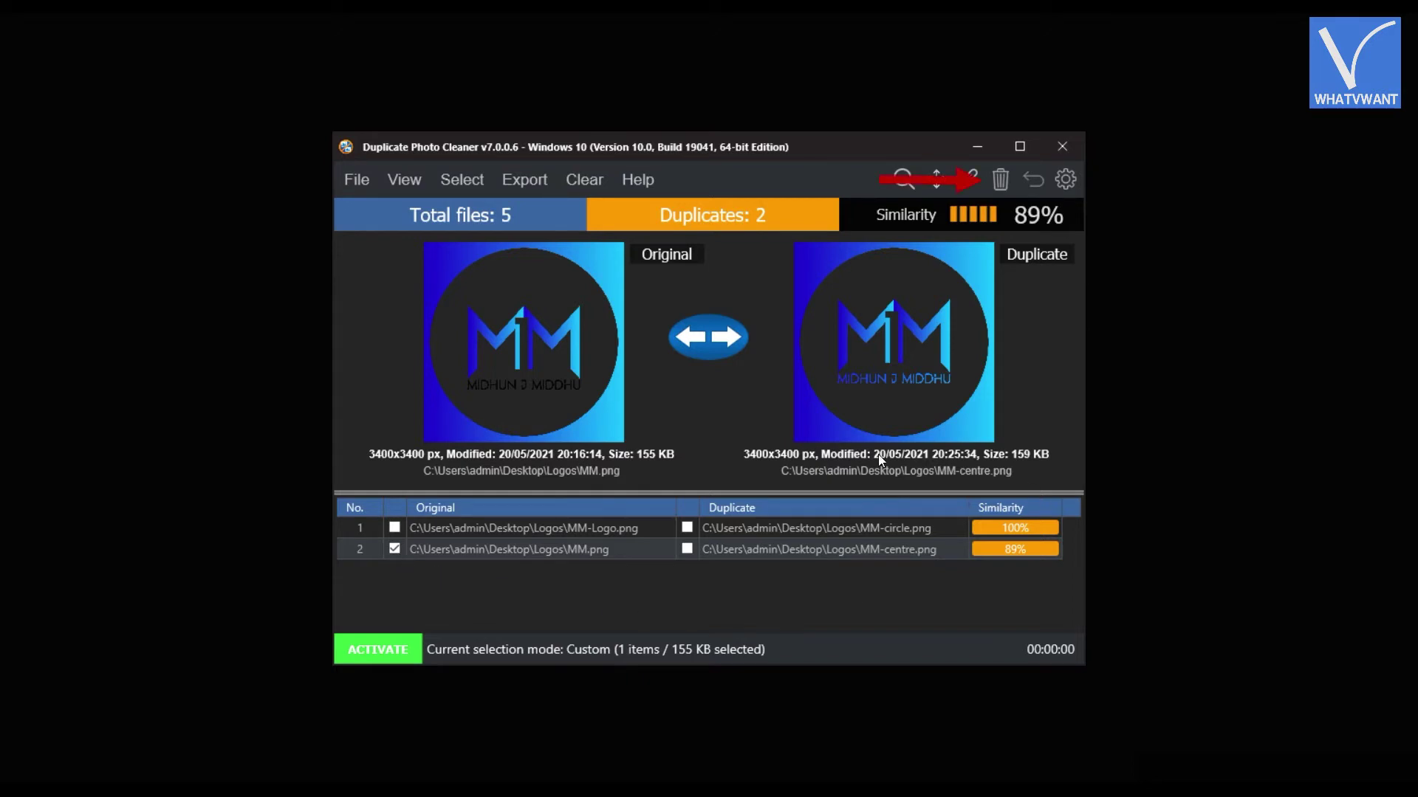
click(1001, 179)
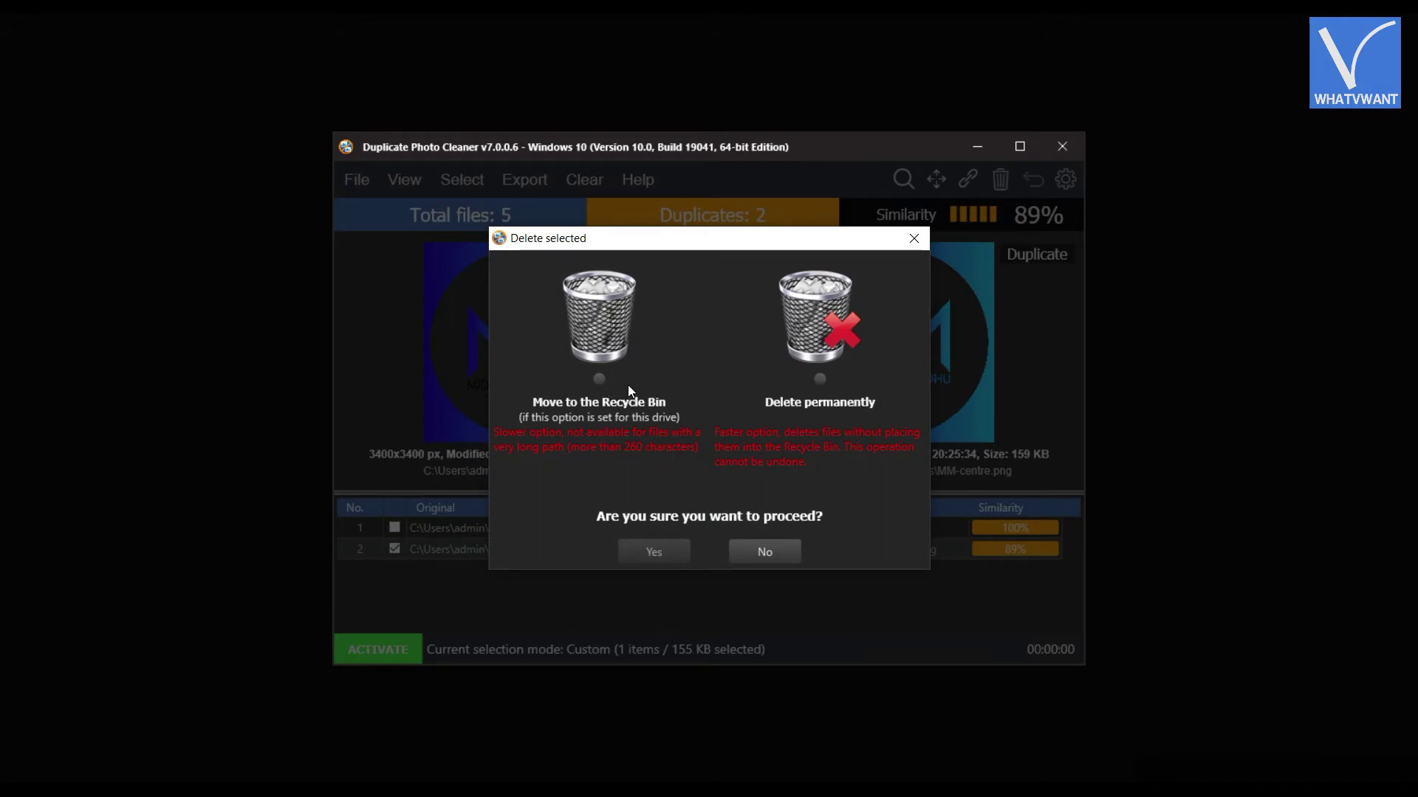
Delete MM.png by moving it to the Recycle Bin
click(599, 380)
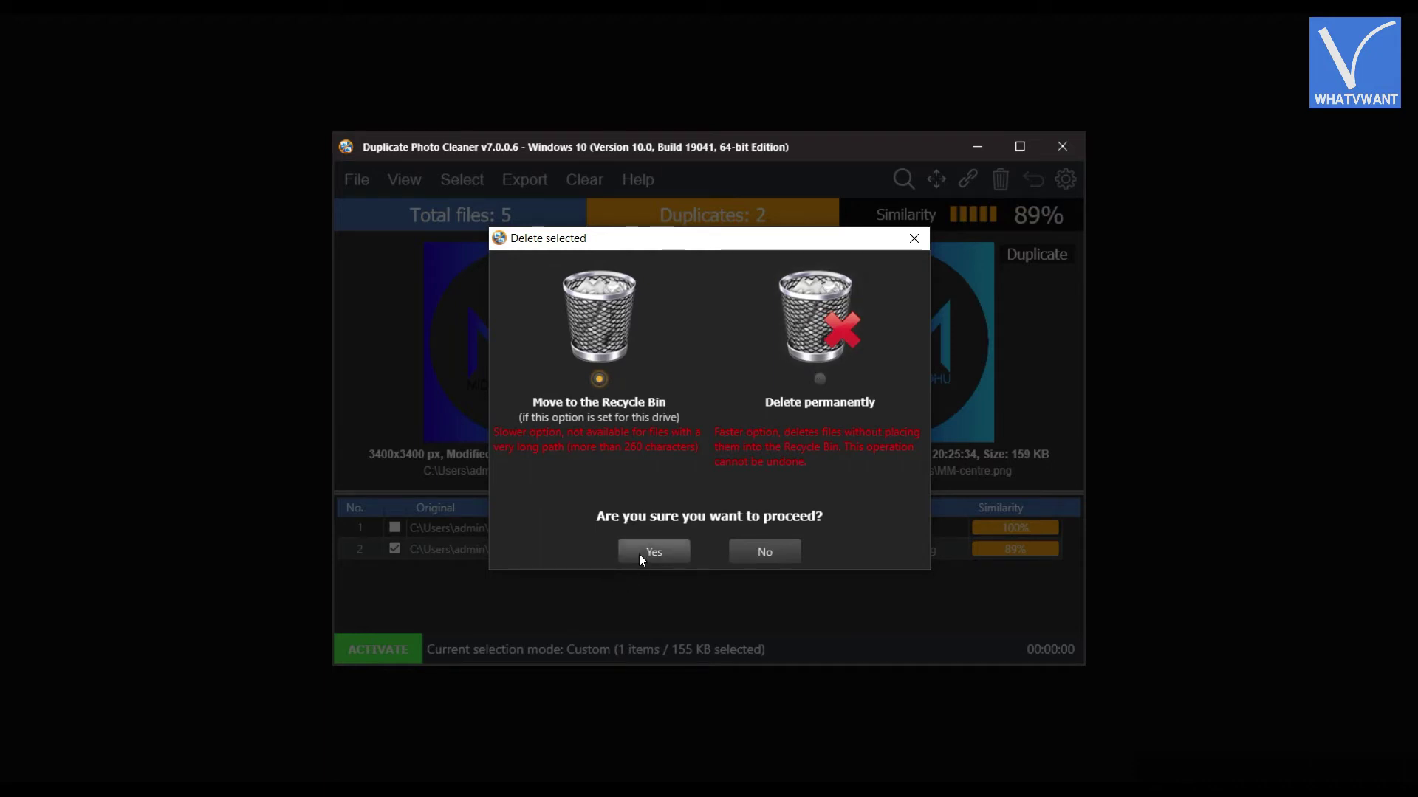
click(659, 550)
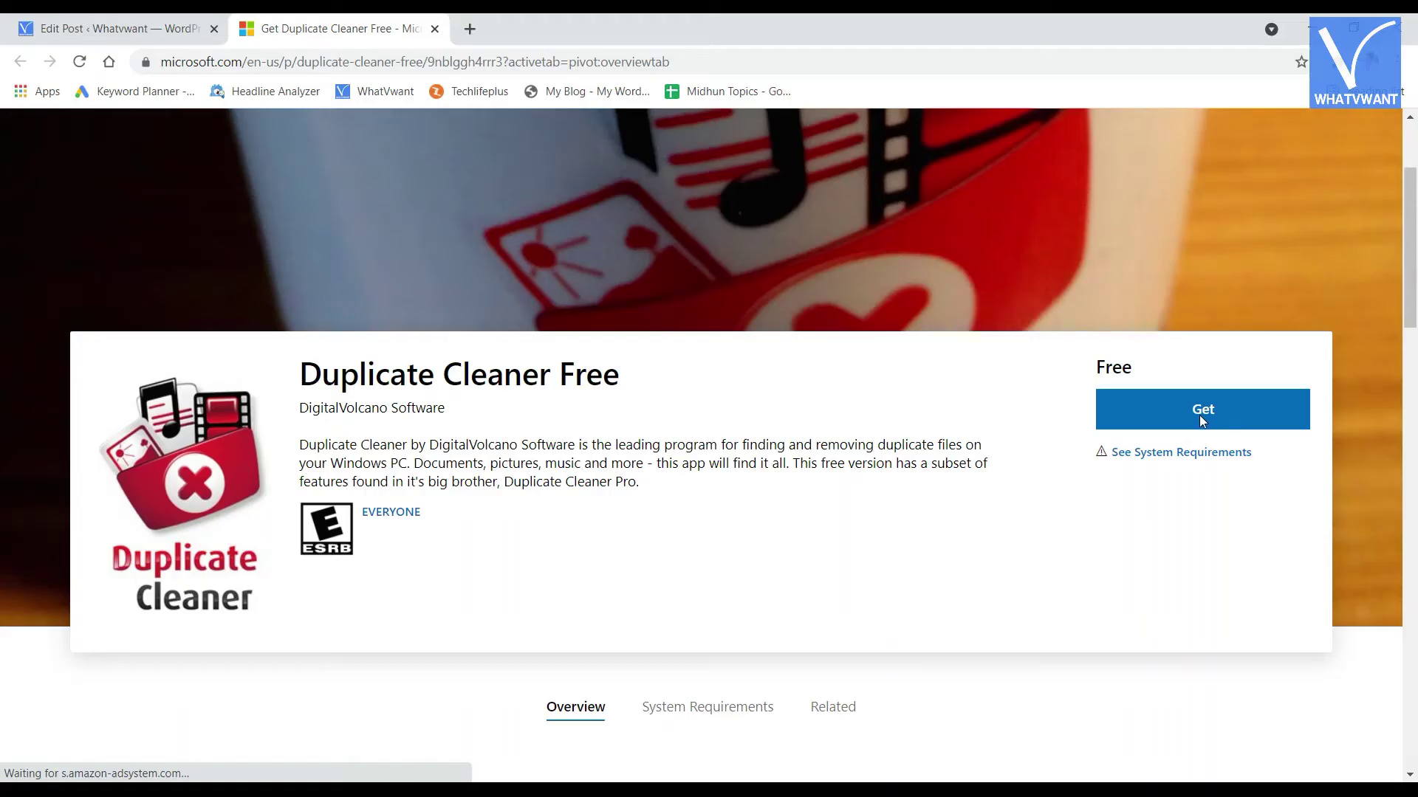
Get Duplicate Cleaner Free from its web store page and hand off to the Microsoft Store app
click(1204, 414)
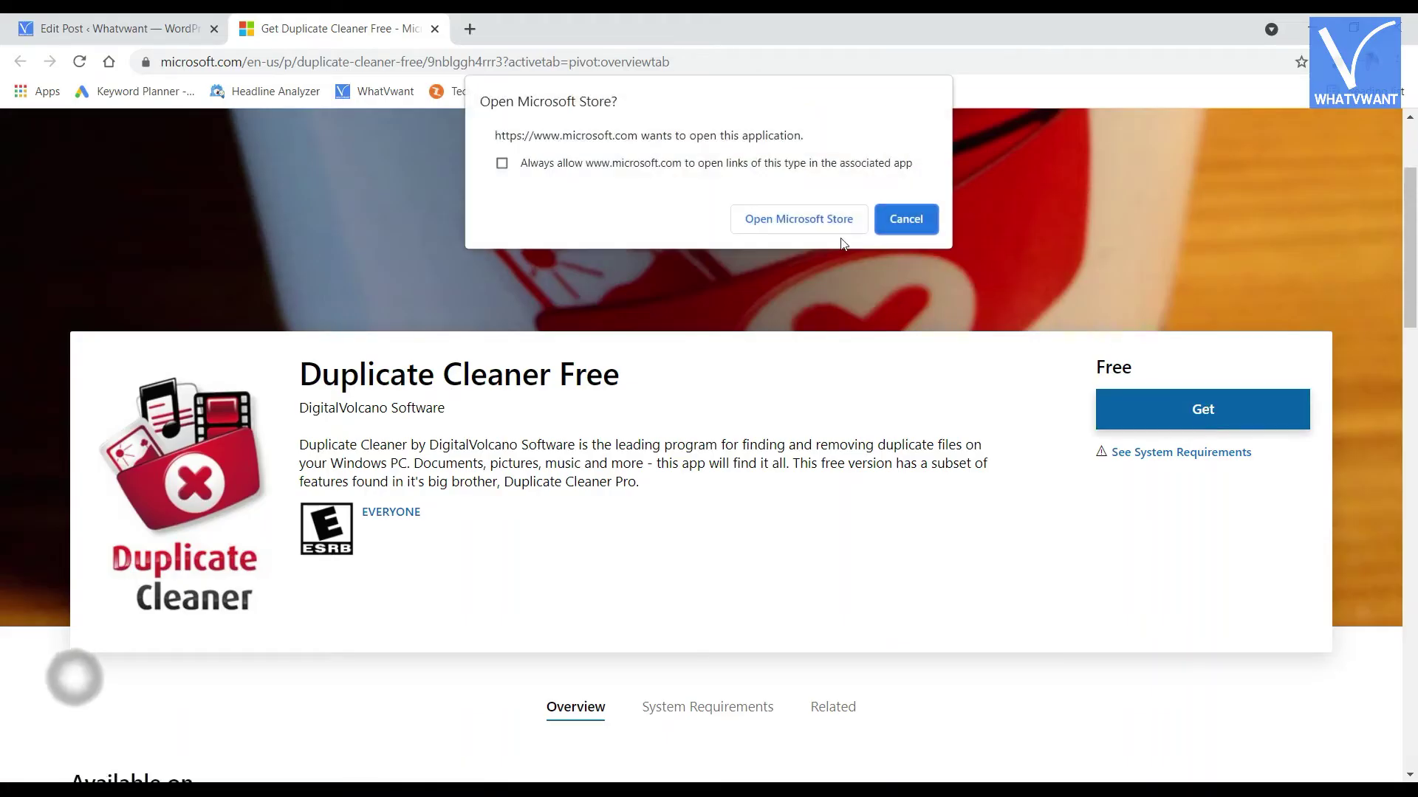
click(807, 222)
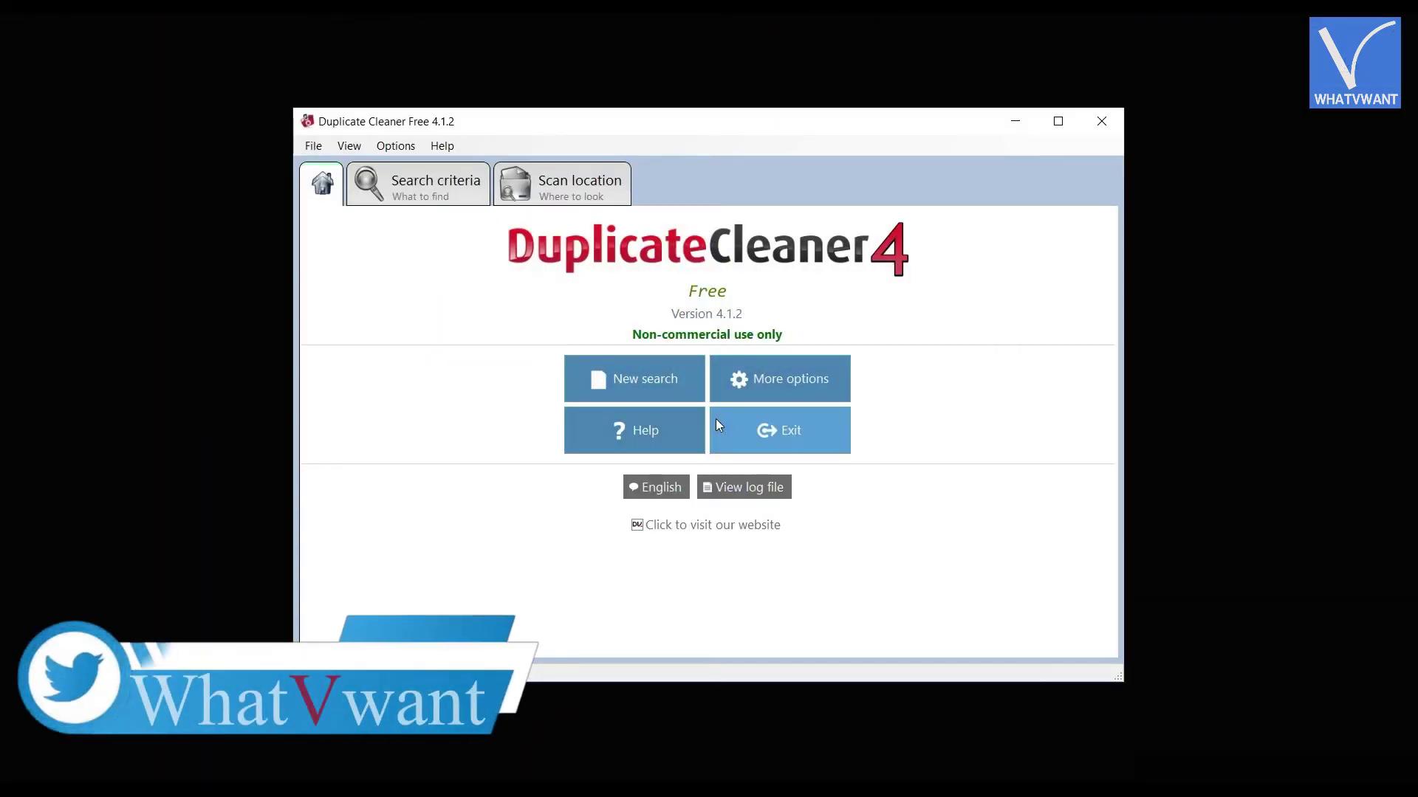
Add Desktop > Logos to Duplicate Cleaner Free's folders to search and run the duplicate scan
click(442, 195)
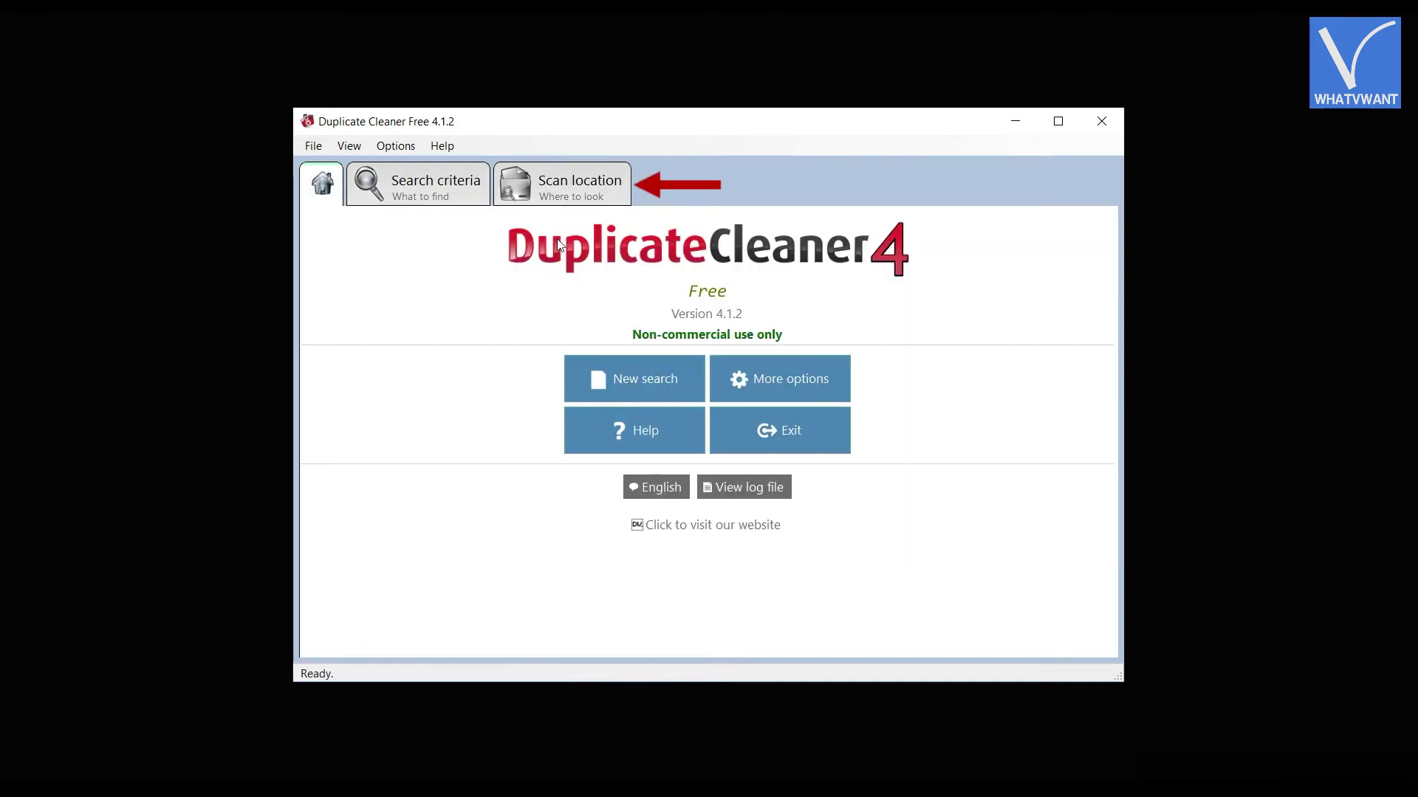
click(563, 199)
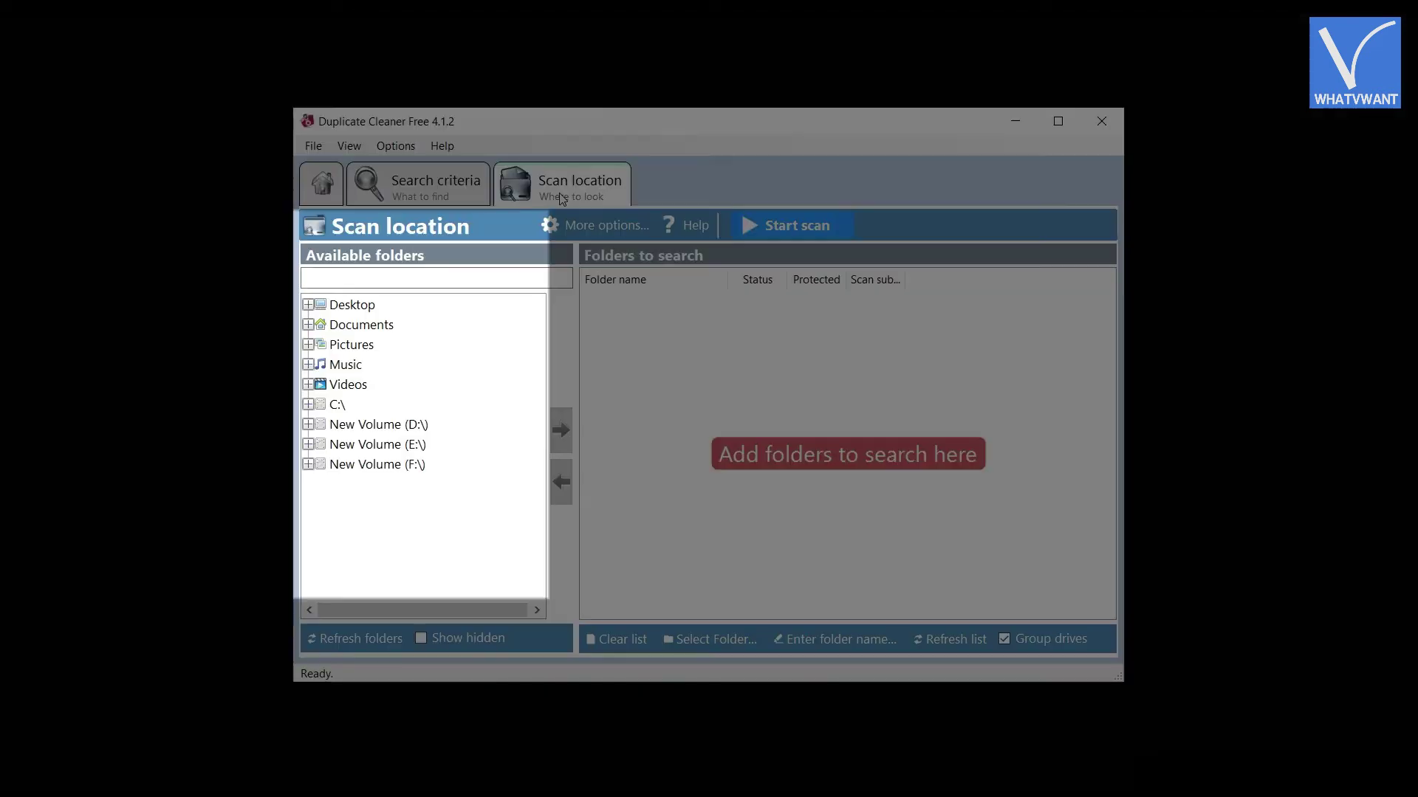
click(358, 310)
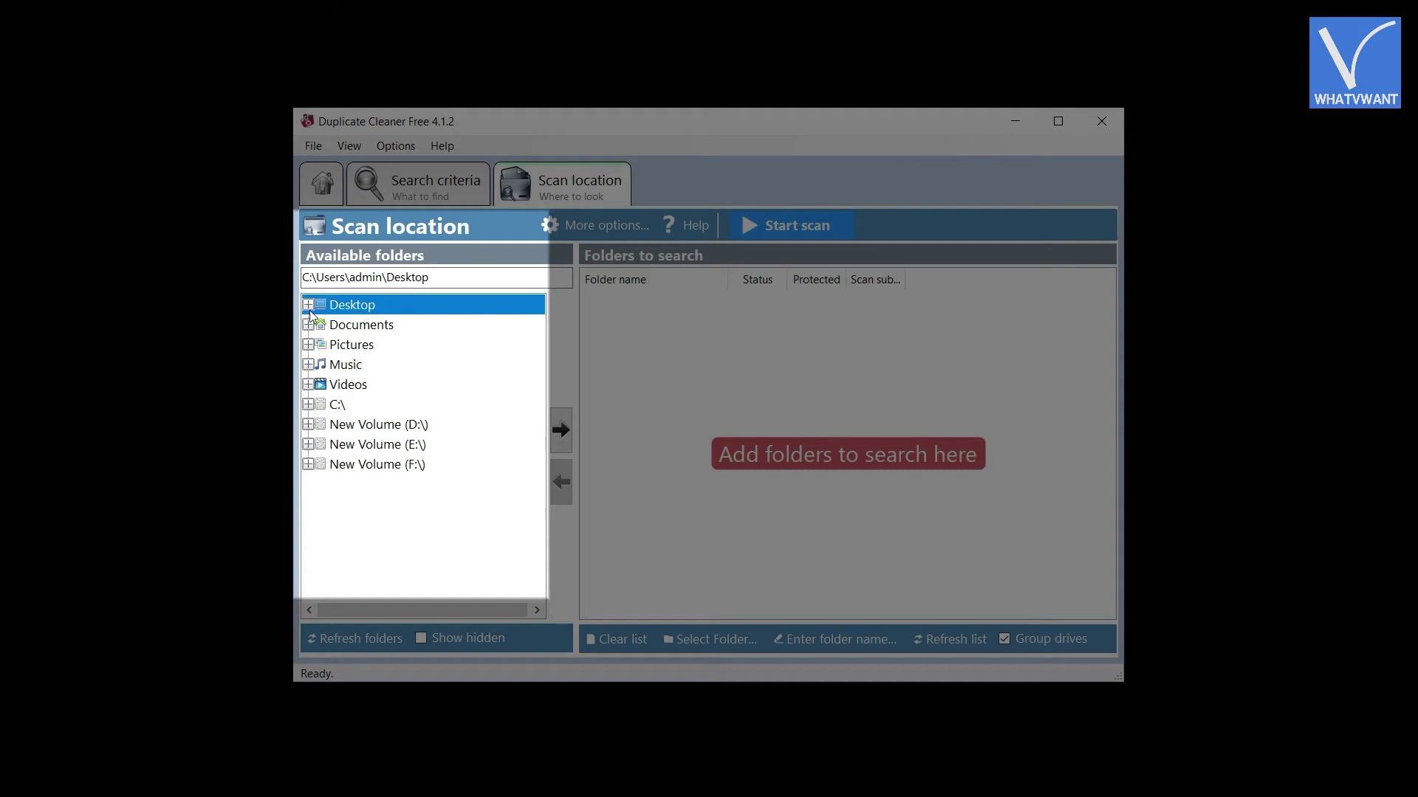
click(310, 307)
click(355, 328)
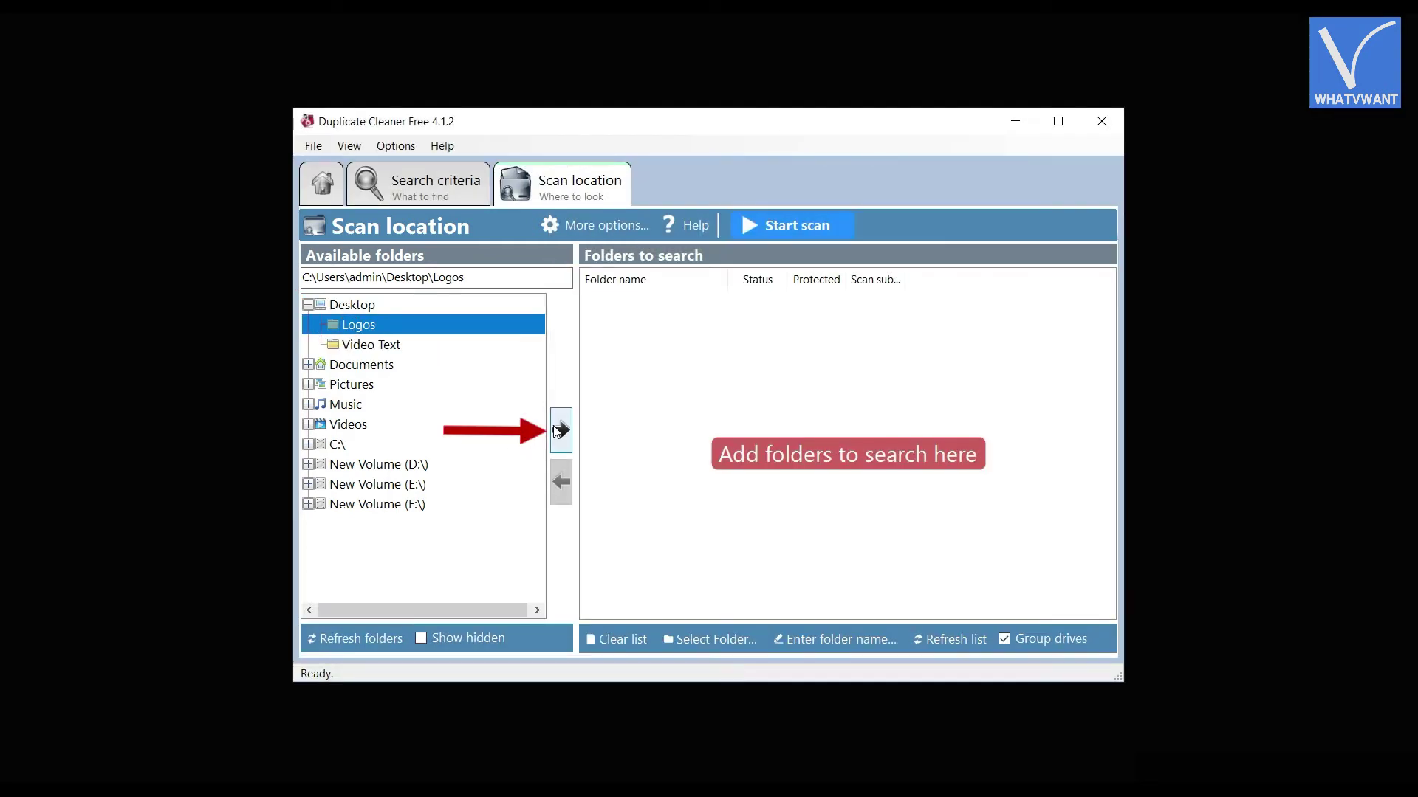
click(558, 431)
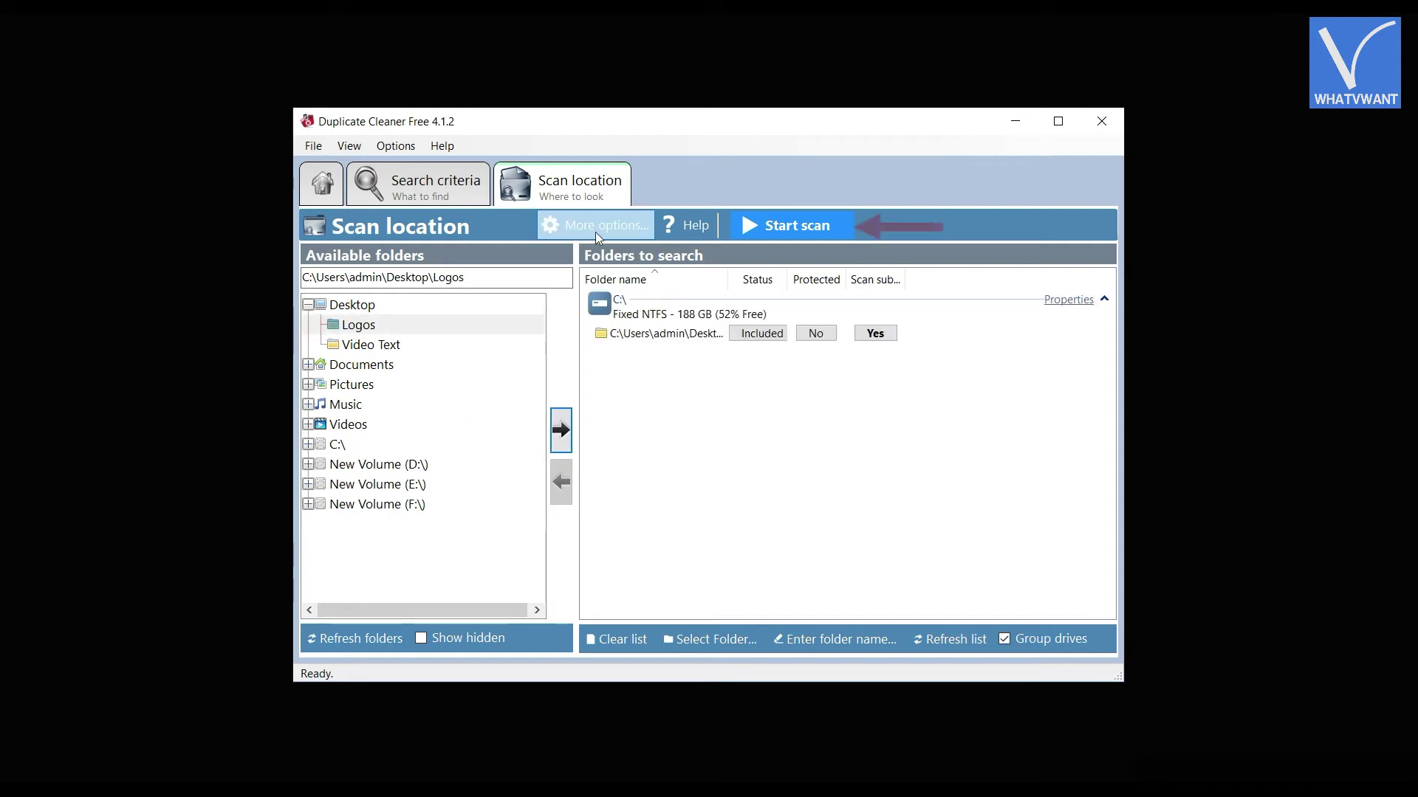
click(821, 237)
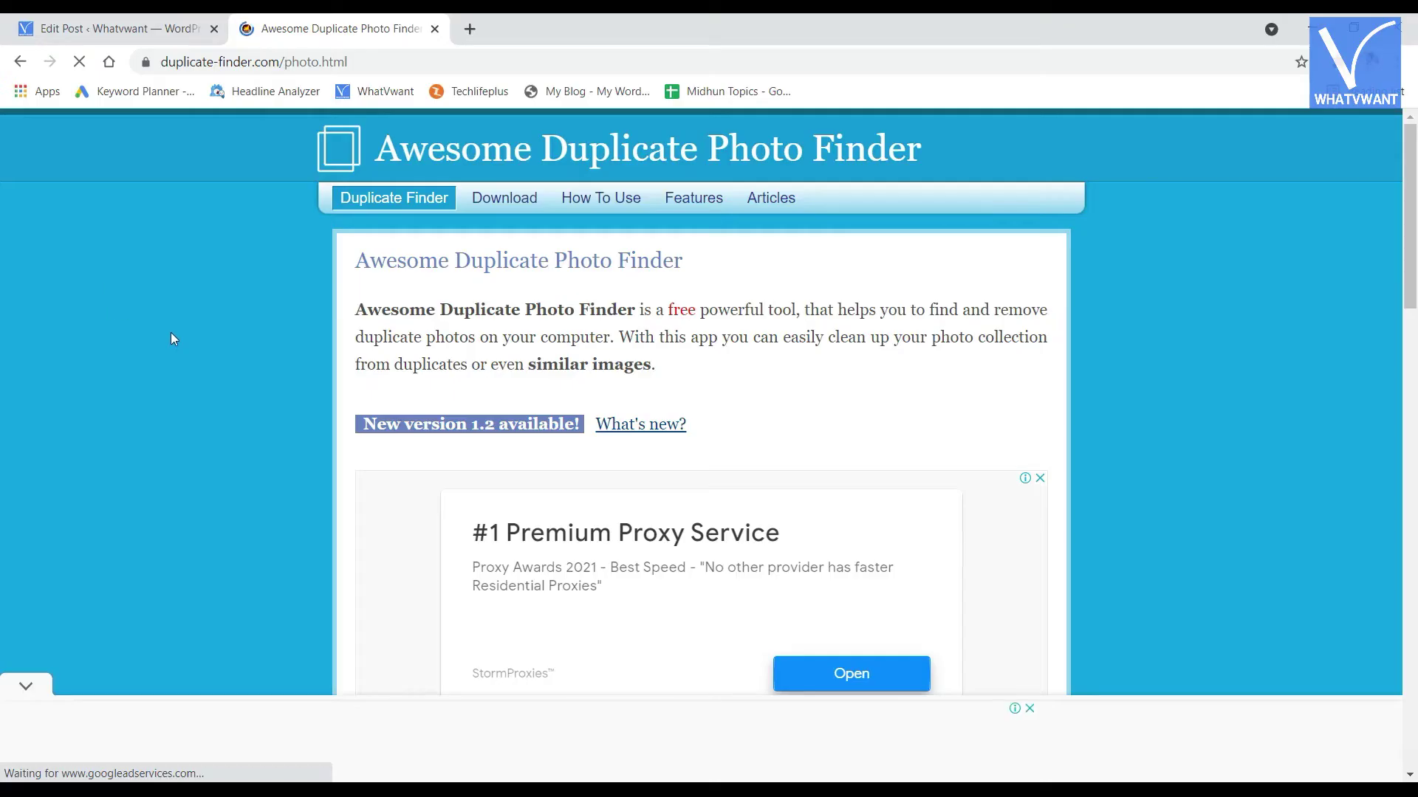
Download the Awesome Duplicate Photo Finder installer from duplicate-finder.com
scroll(189, 343, down, 12)
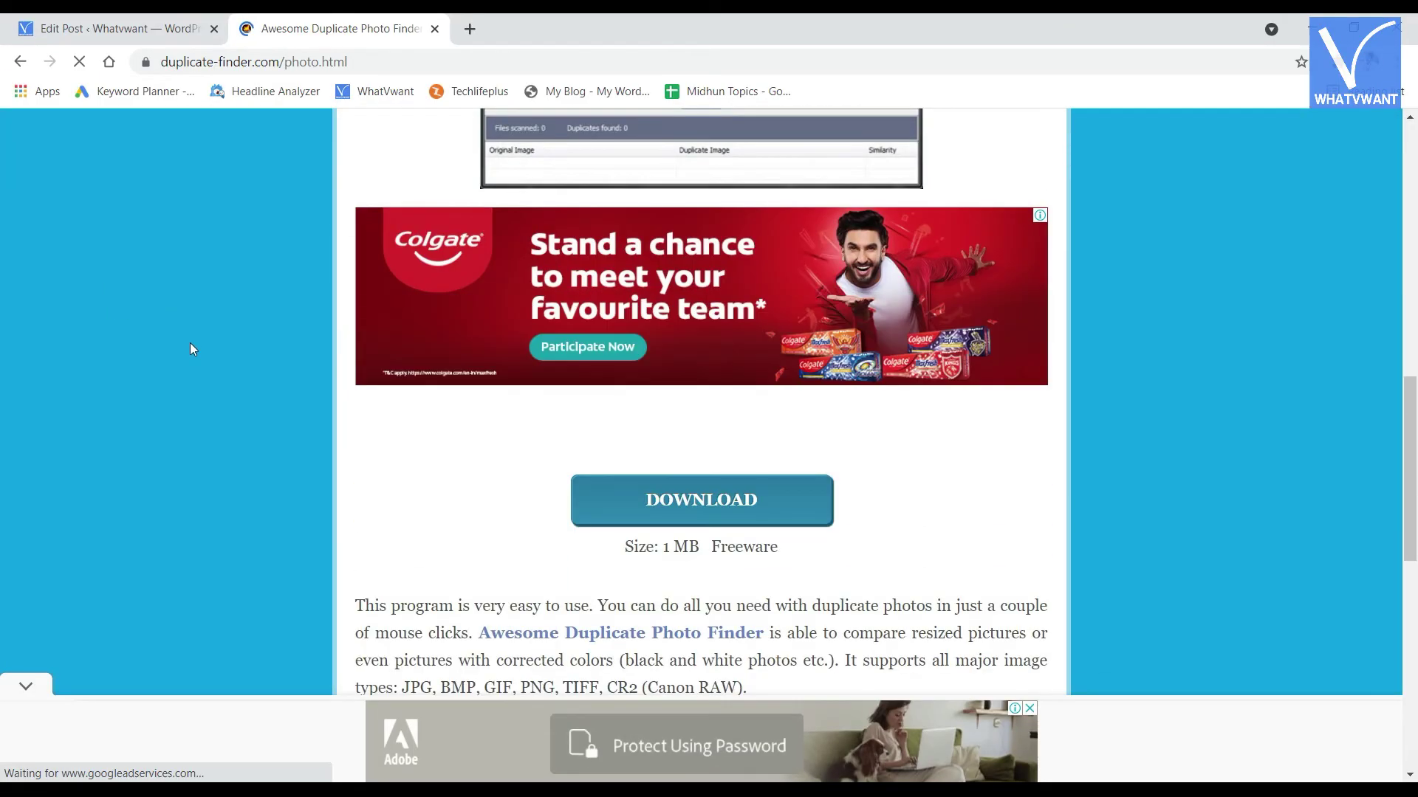
scroll(192, 350, down, 1)
click(724, 421)
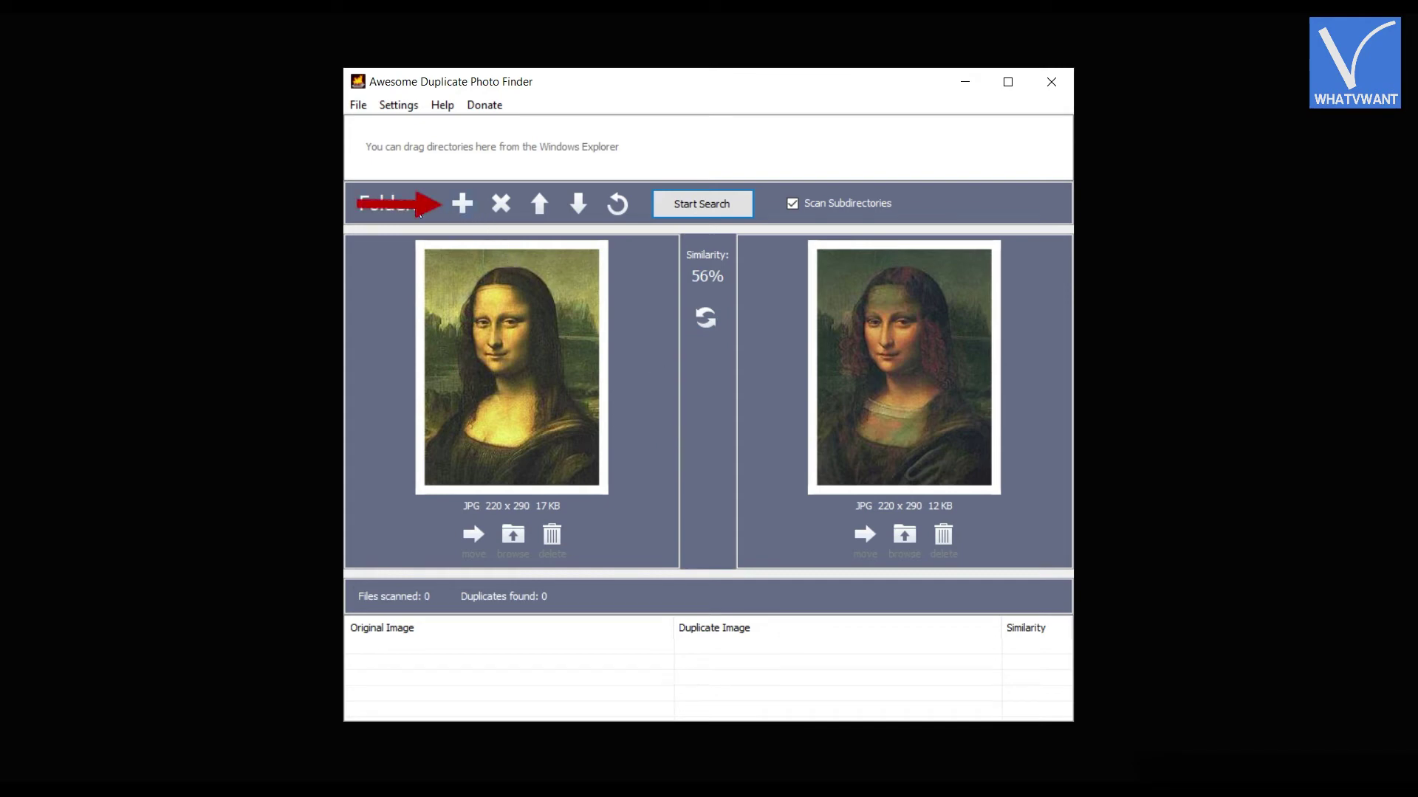
Add the Desktop > Logos folder to Awesome Duplicate Photo Finder's search folders
click(464, 207)
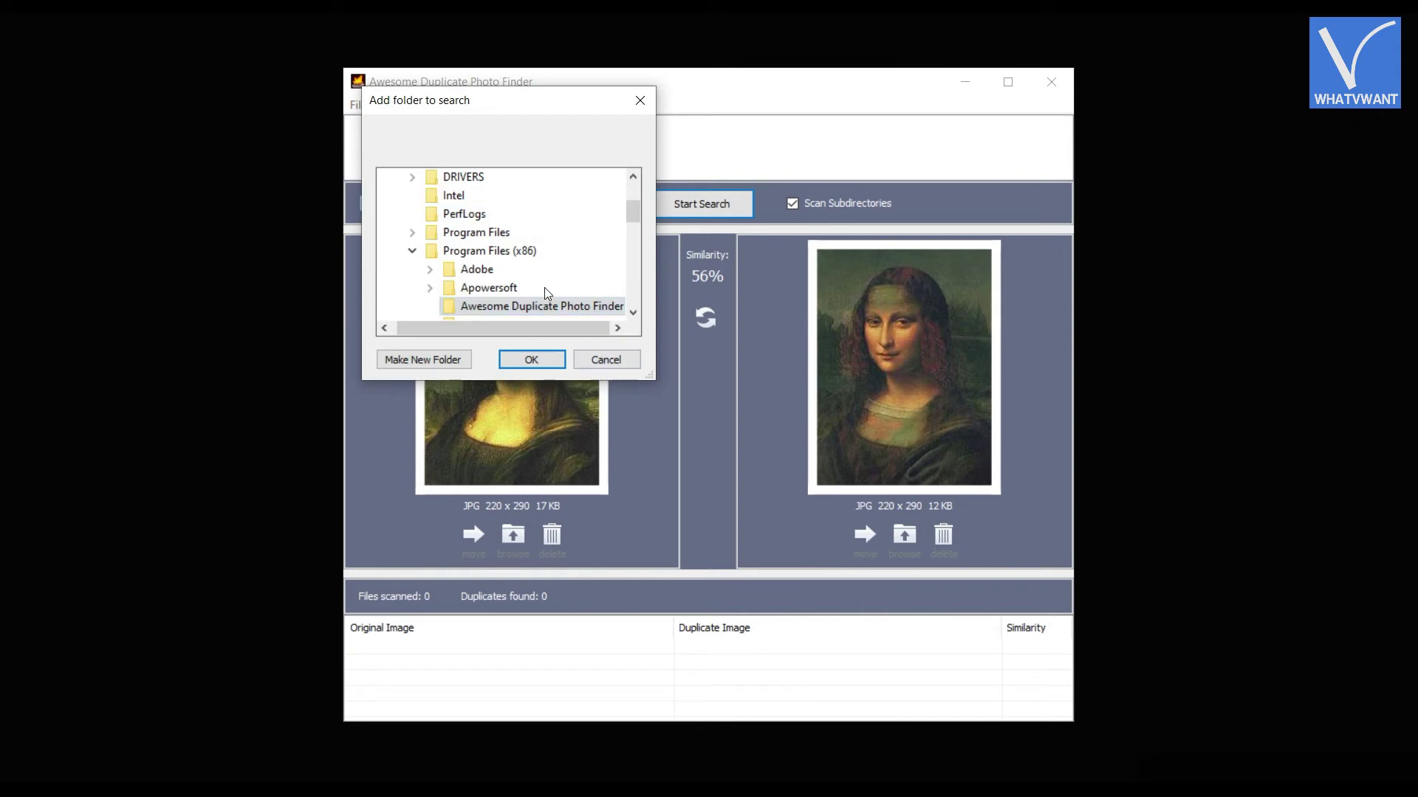
scroll(544, 288, up, 5)
double_click(444, 269)
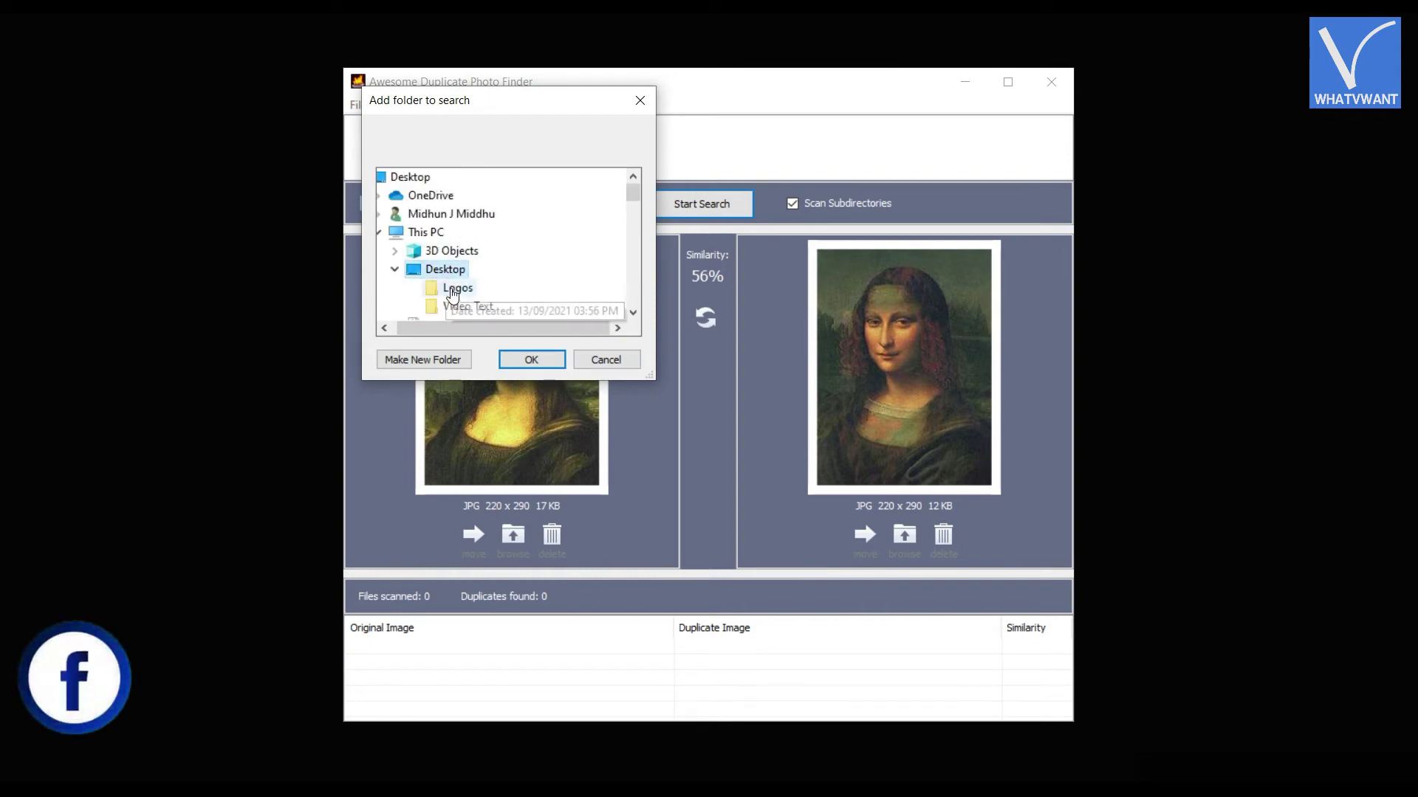
click(458, 288)
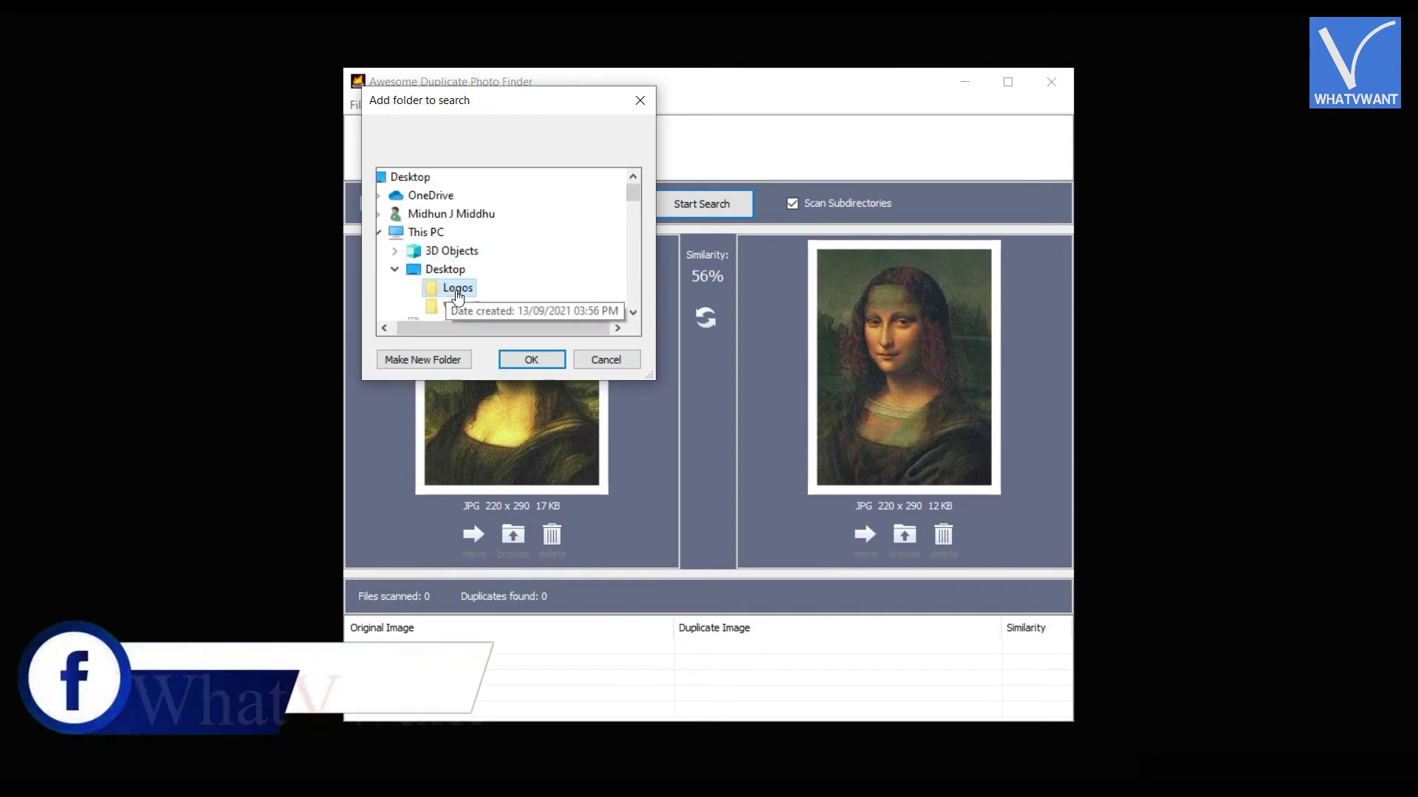
click(531, 360)
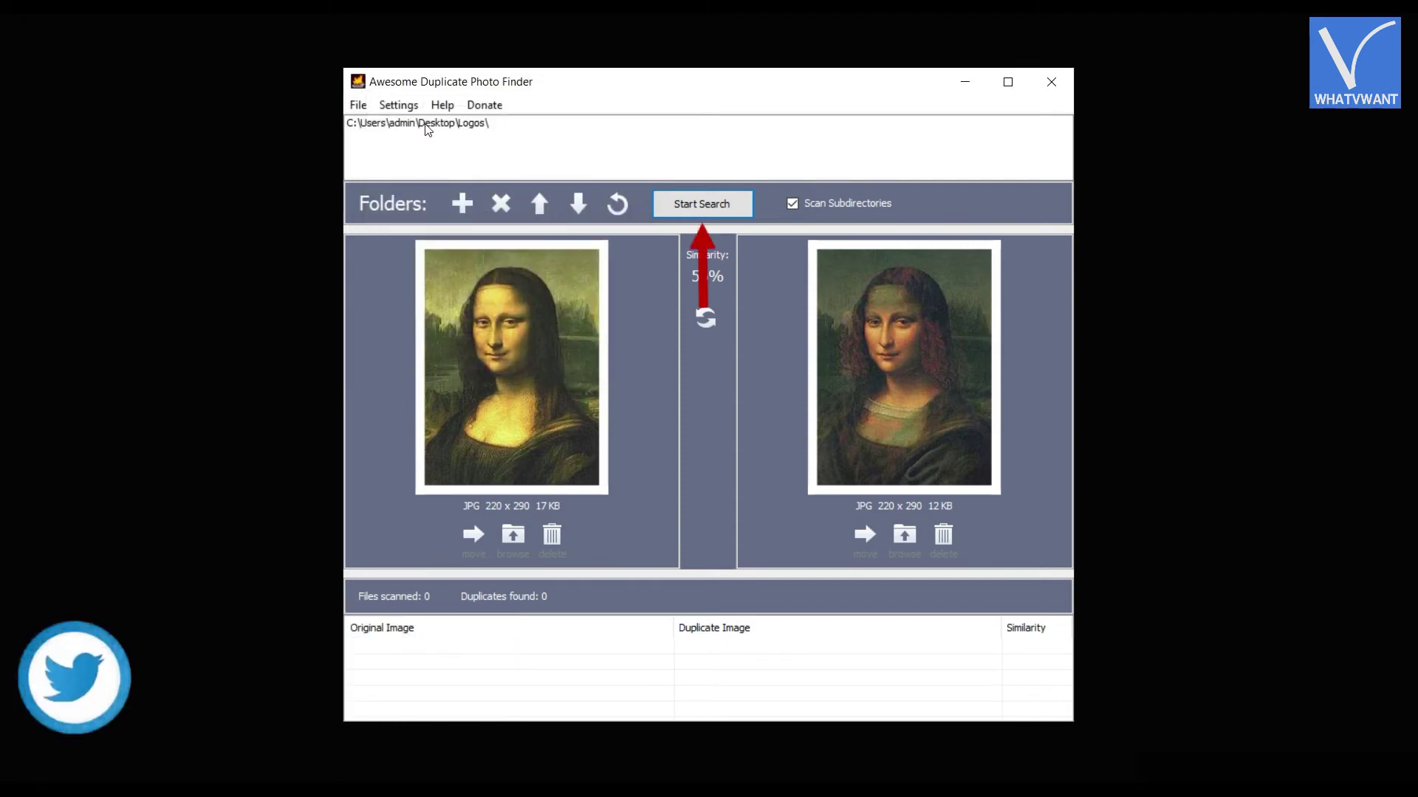
Search Logos for similar photos, compare the two found pairs, and delete MM-1.png
click(691, 212)
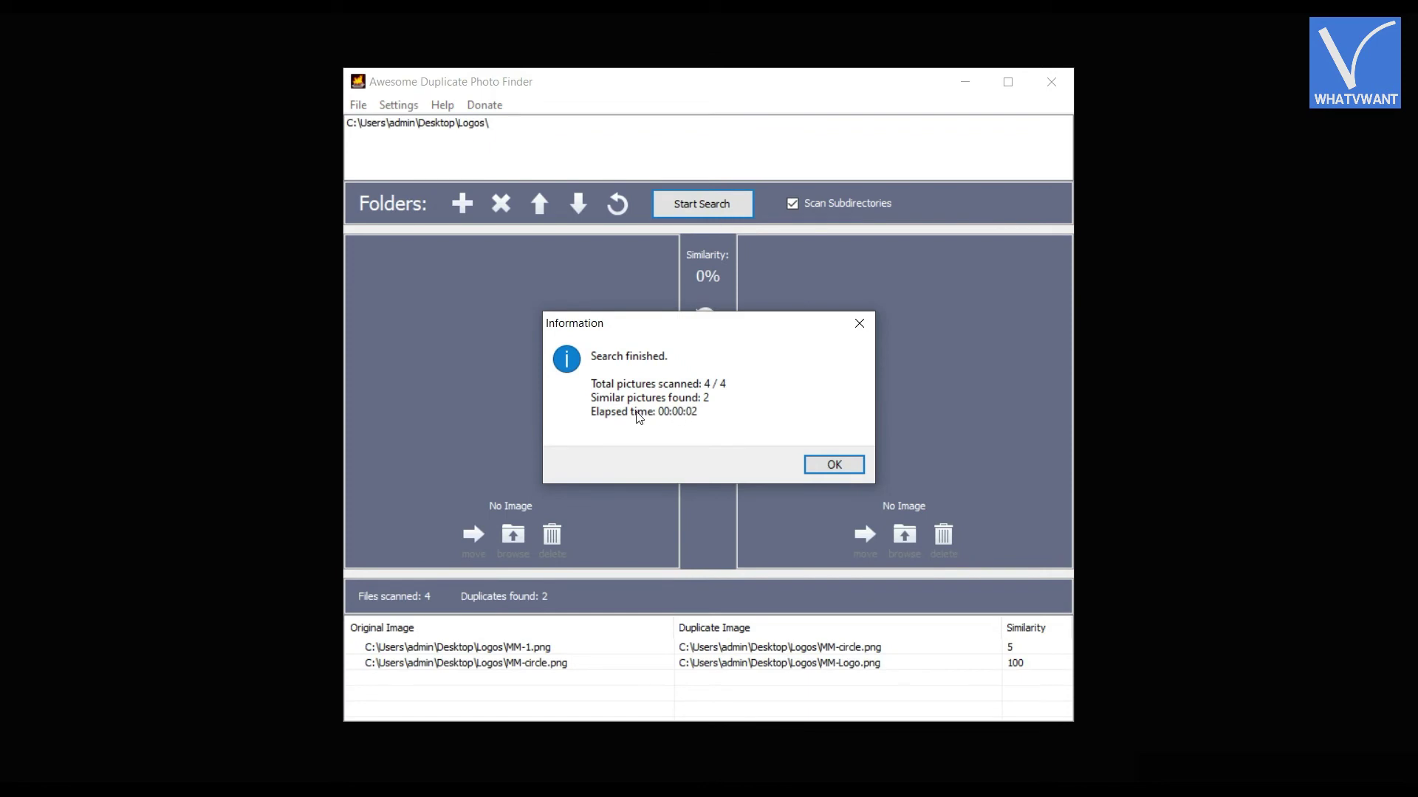
click(833, 465)
click(703, 650)
click(694, 663)
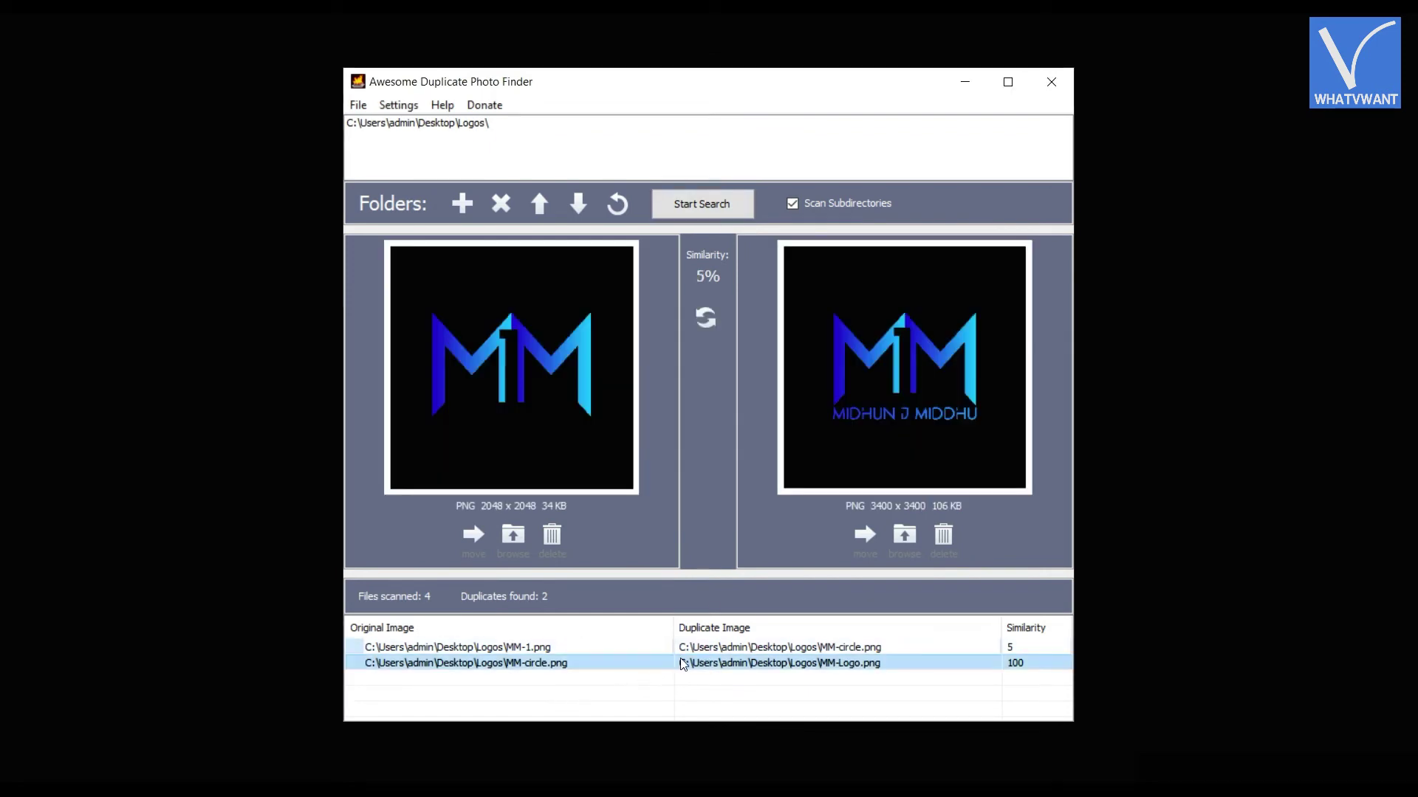
click(613, 648)
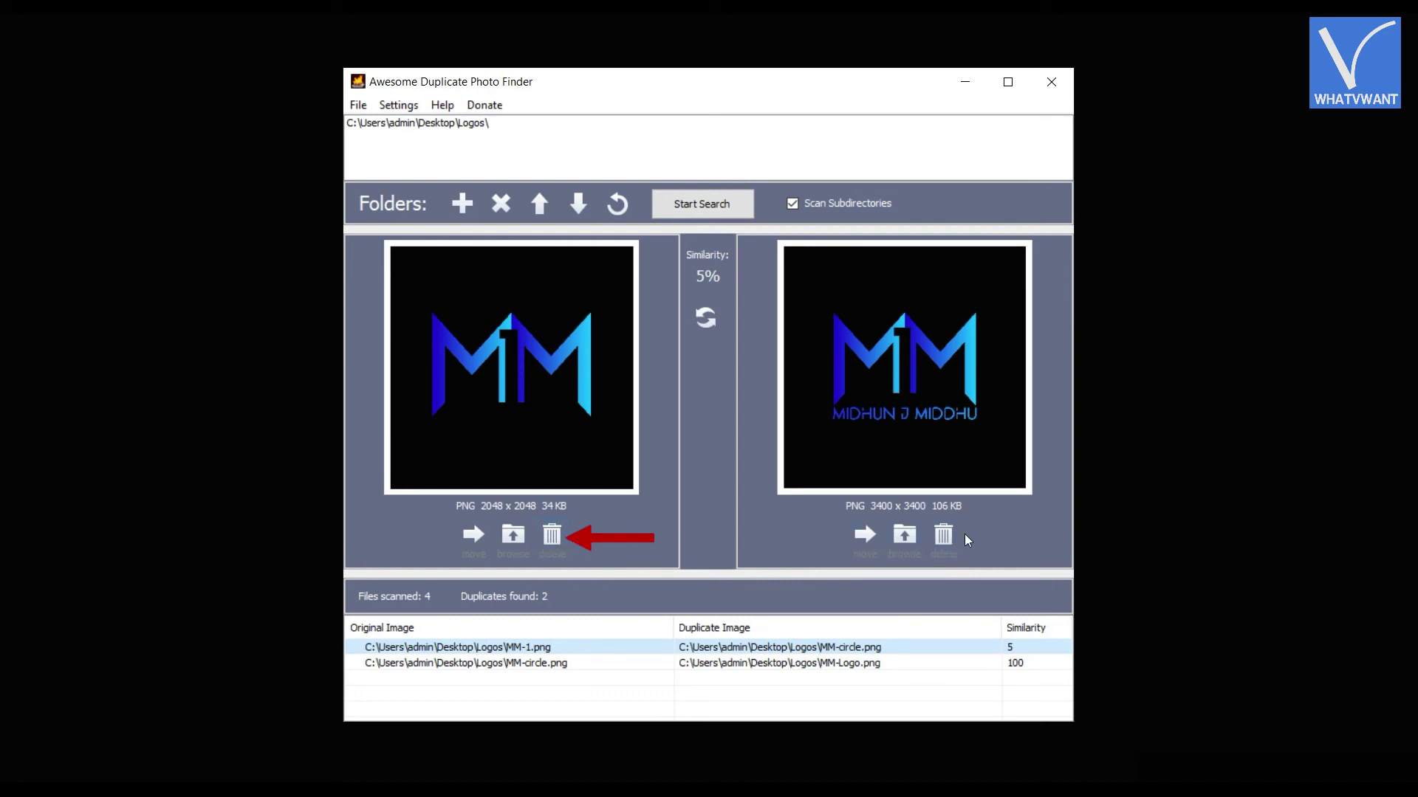
click(553, 544)
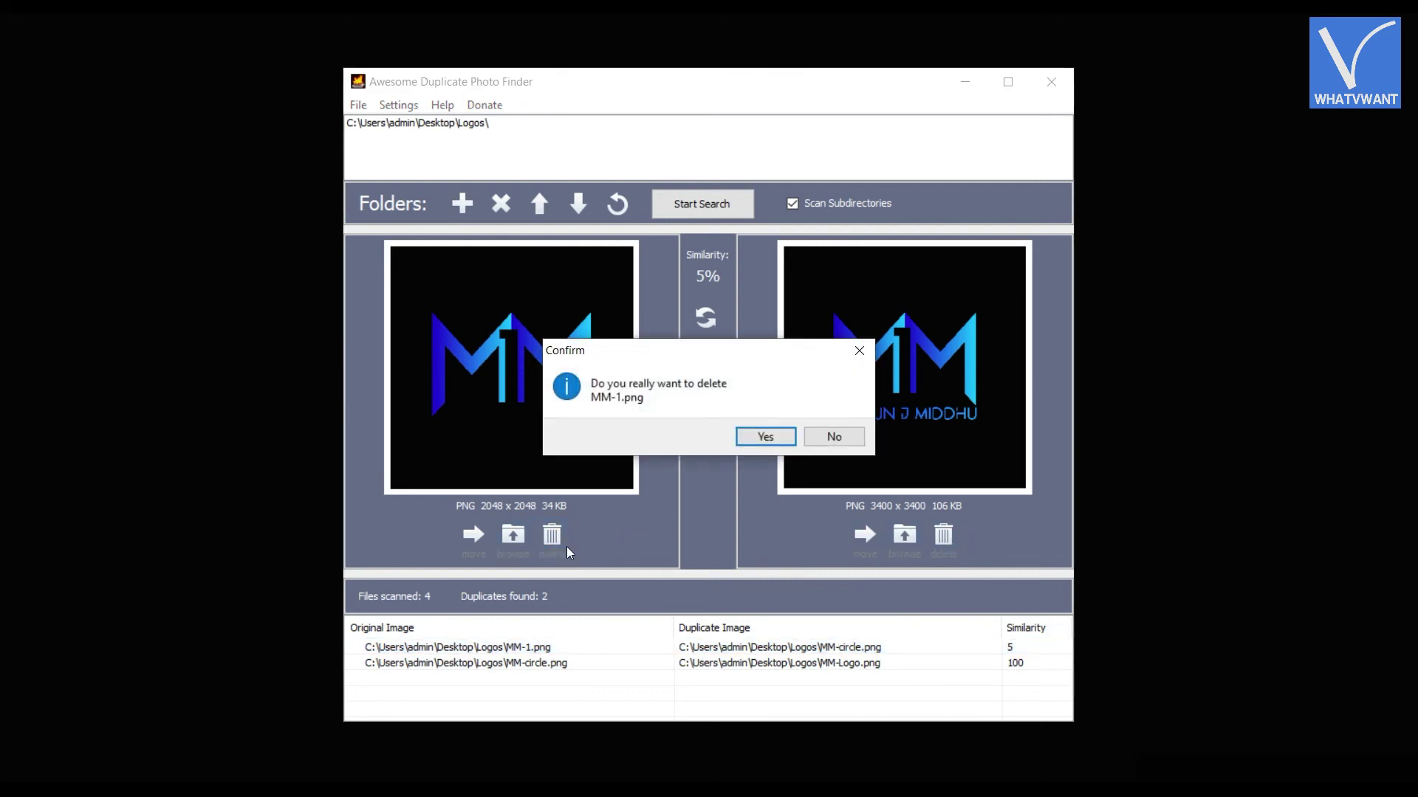
click(761, 437)
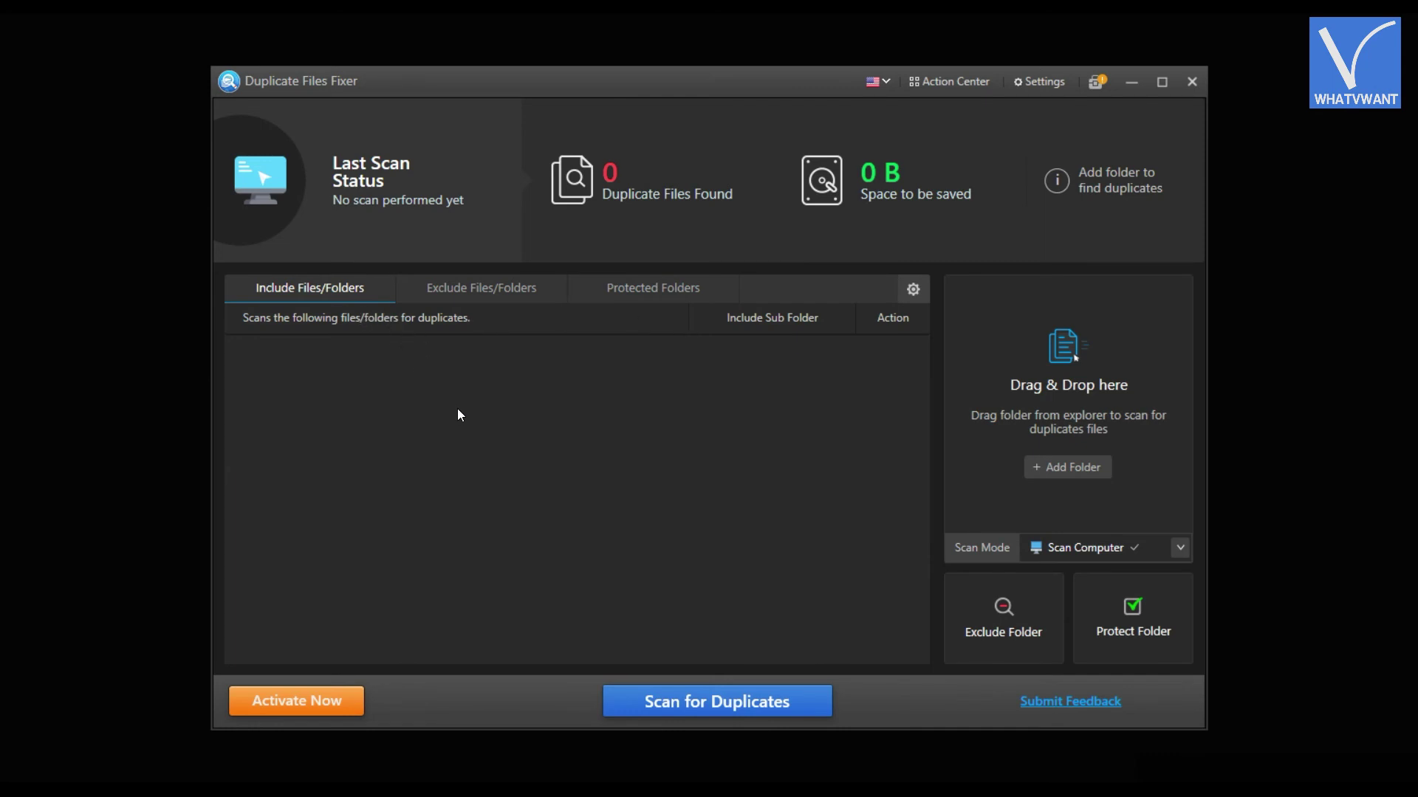
Include the Desktop Logos folder in Duplicate Files Fixer and start scanning it for duplicates
click(1057, 471)
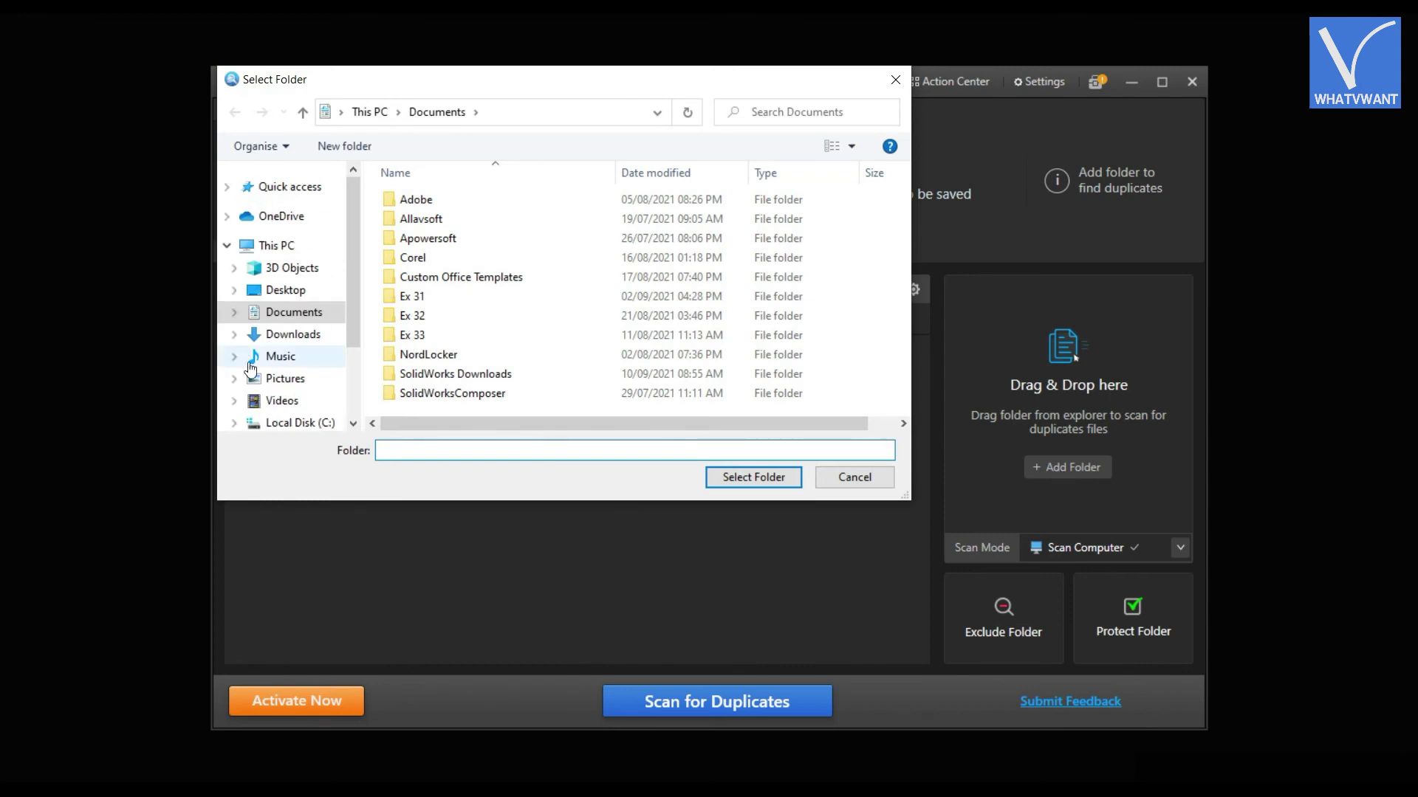
click(286, 289)
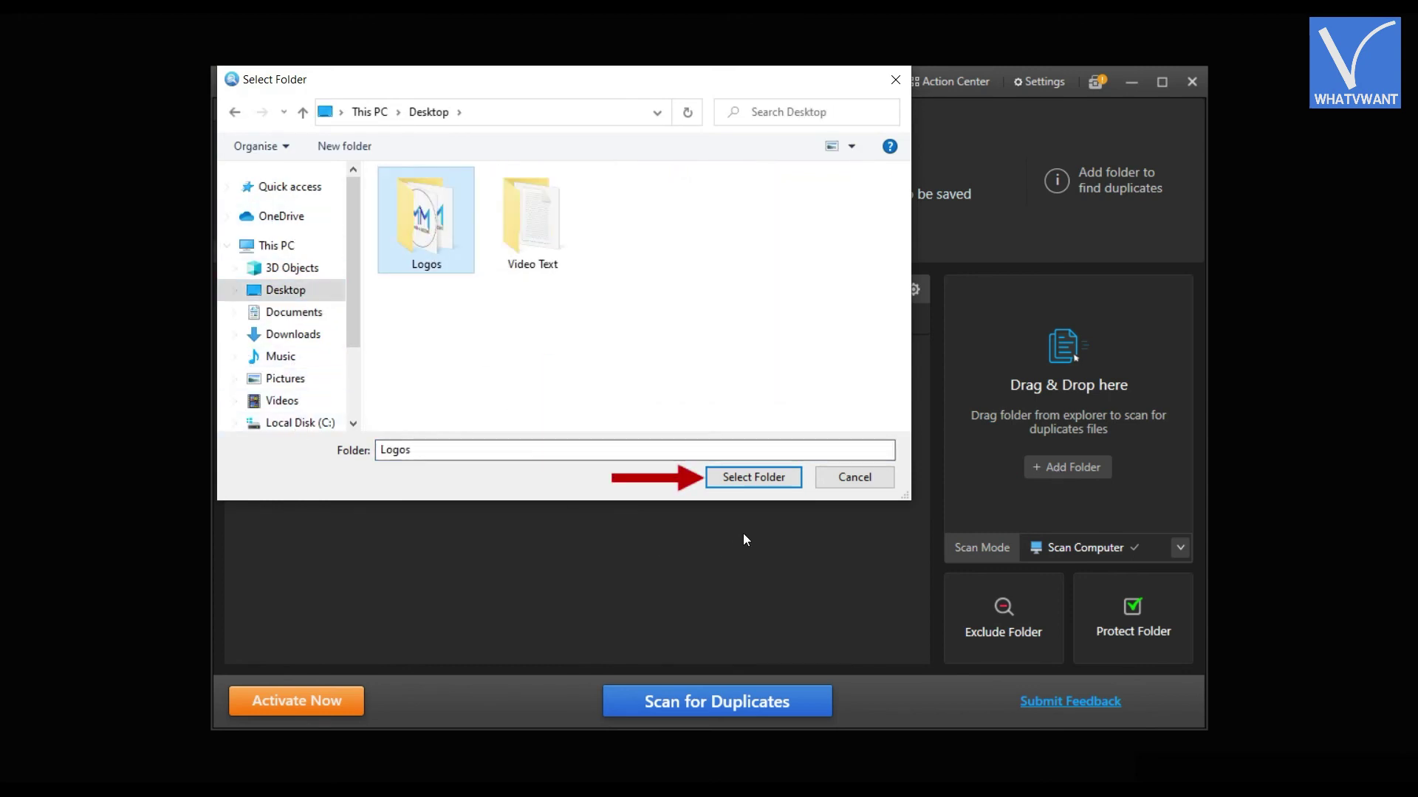
click(762, 484)
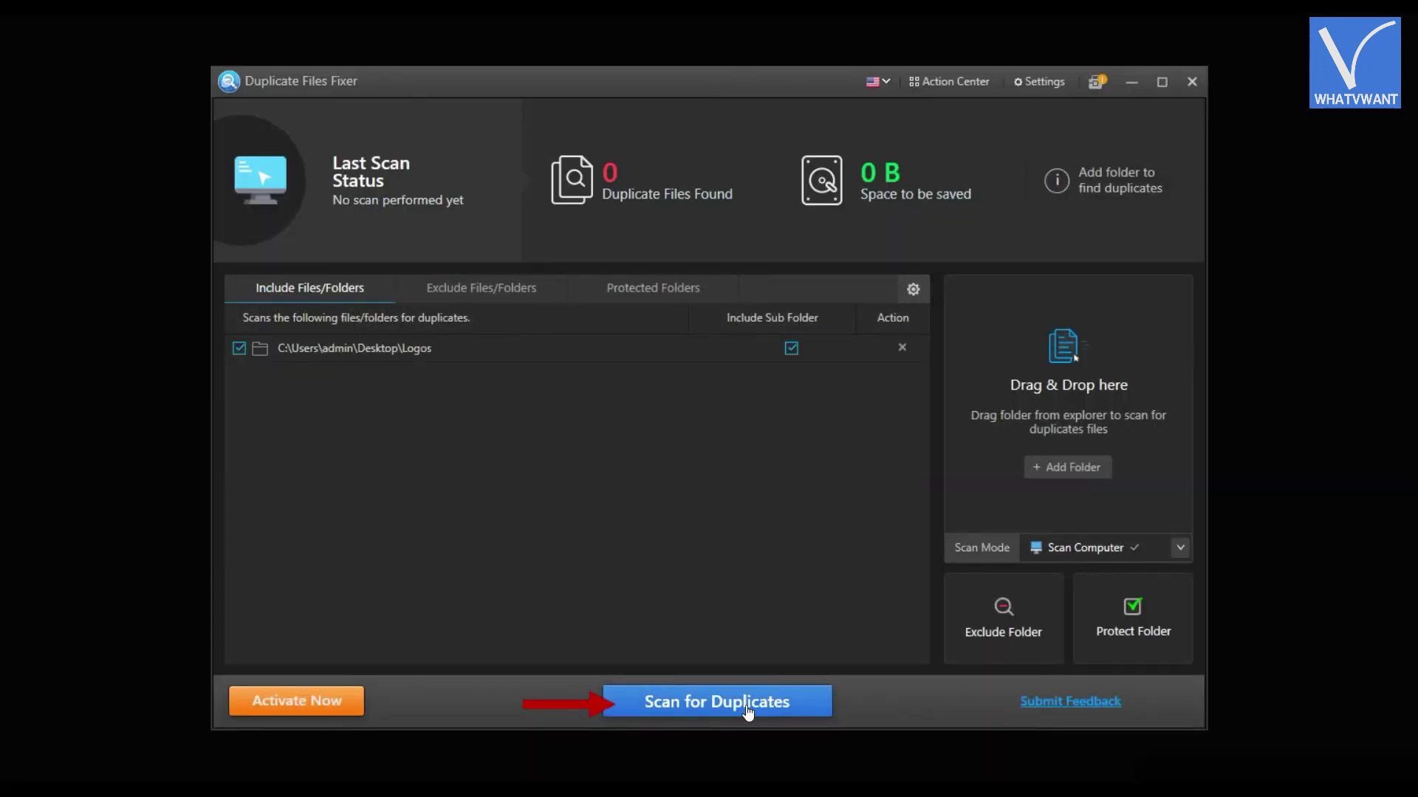
click(747, 710)
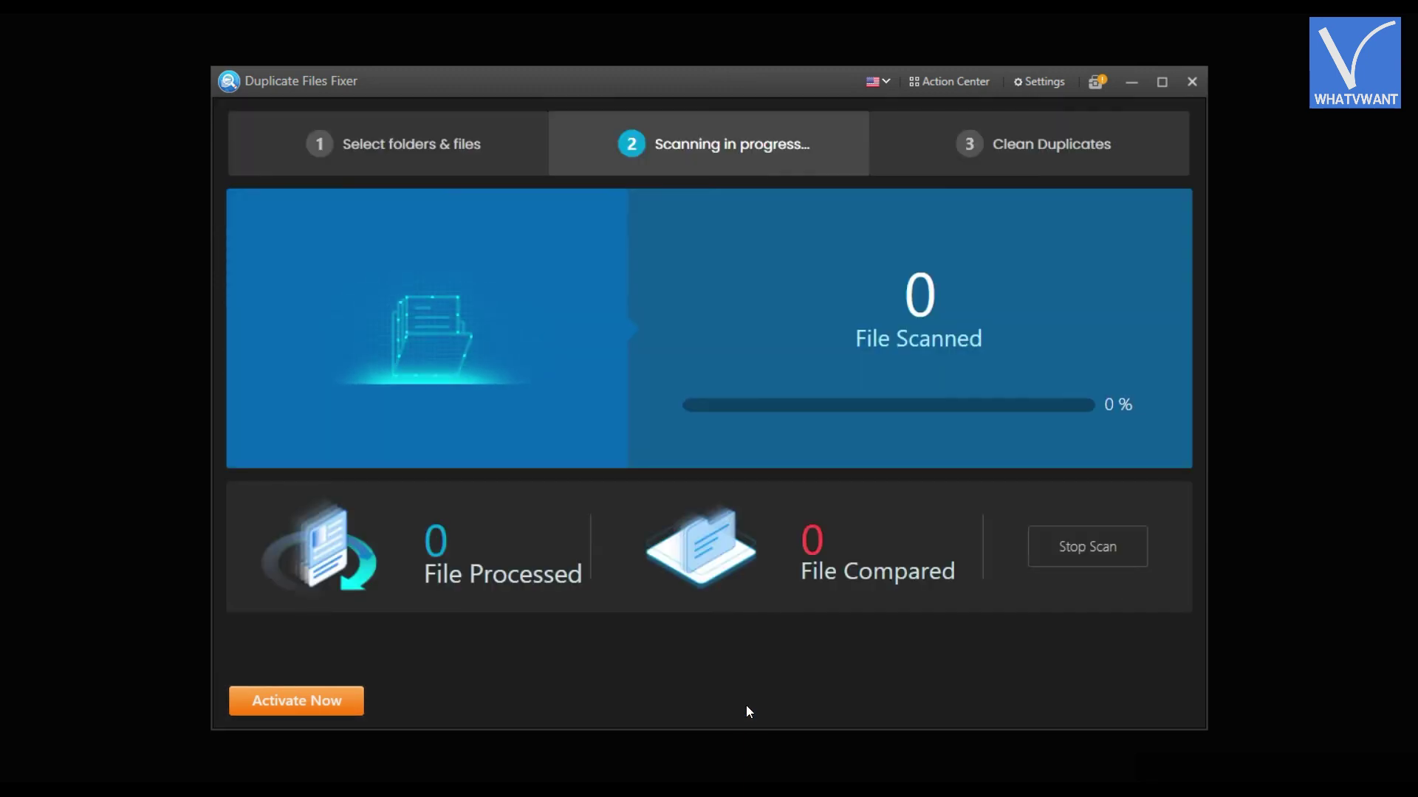